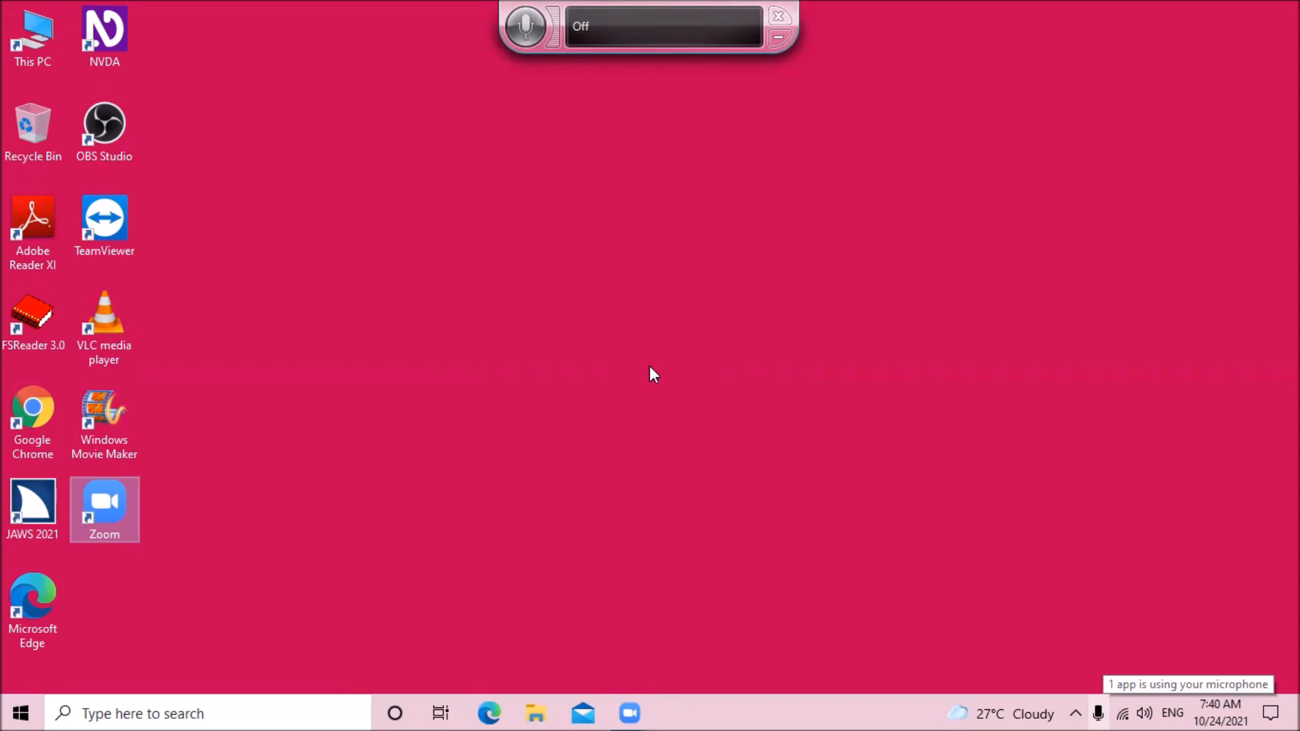
Open the Pictures folder from This PC on the desktop.
key(Home)
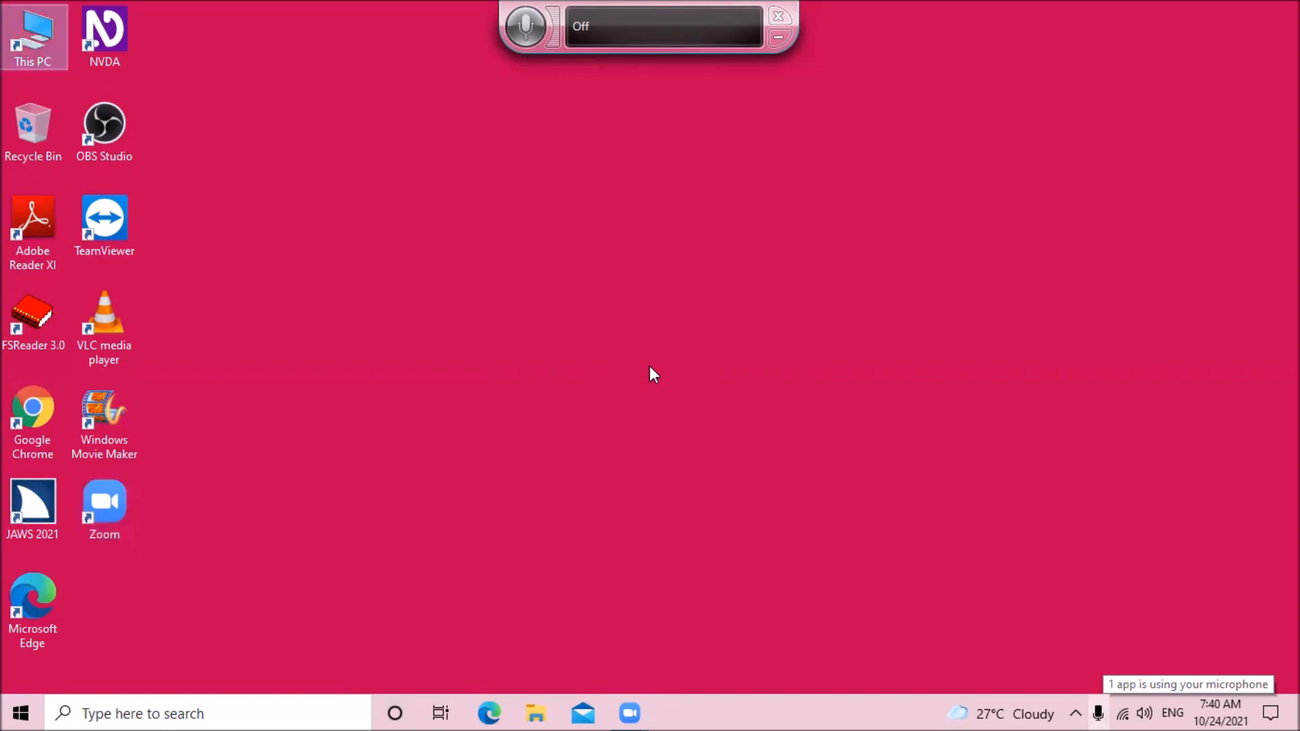
key(Return)
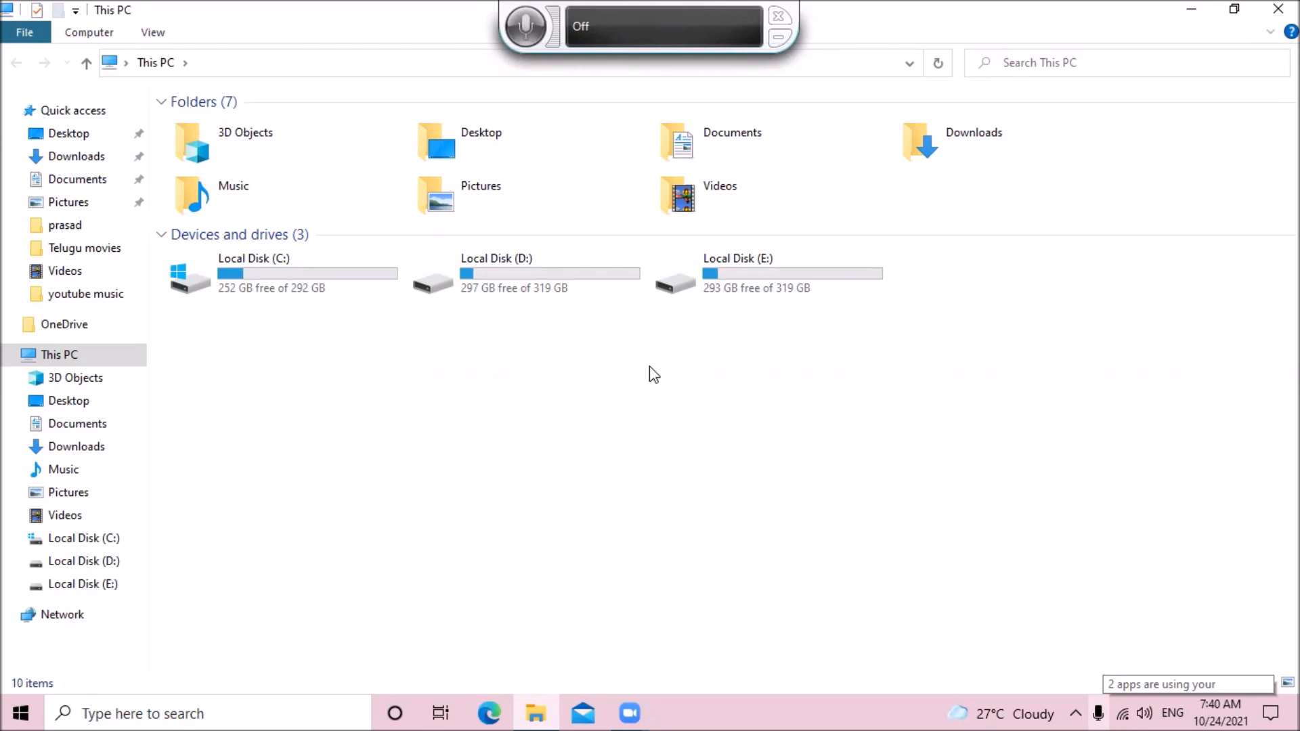
key(p)
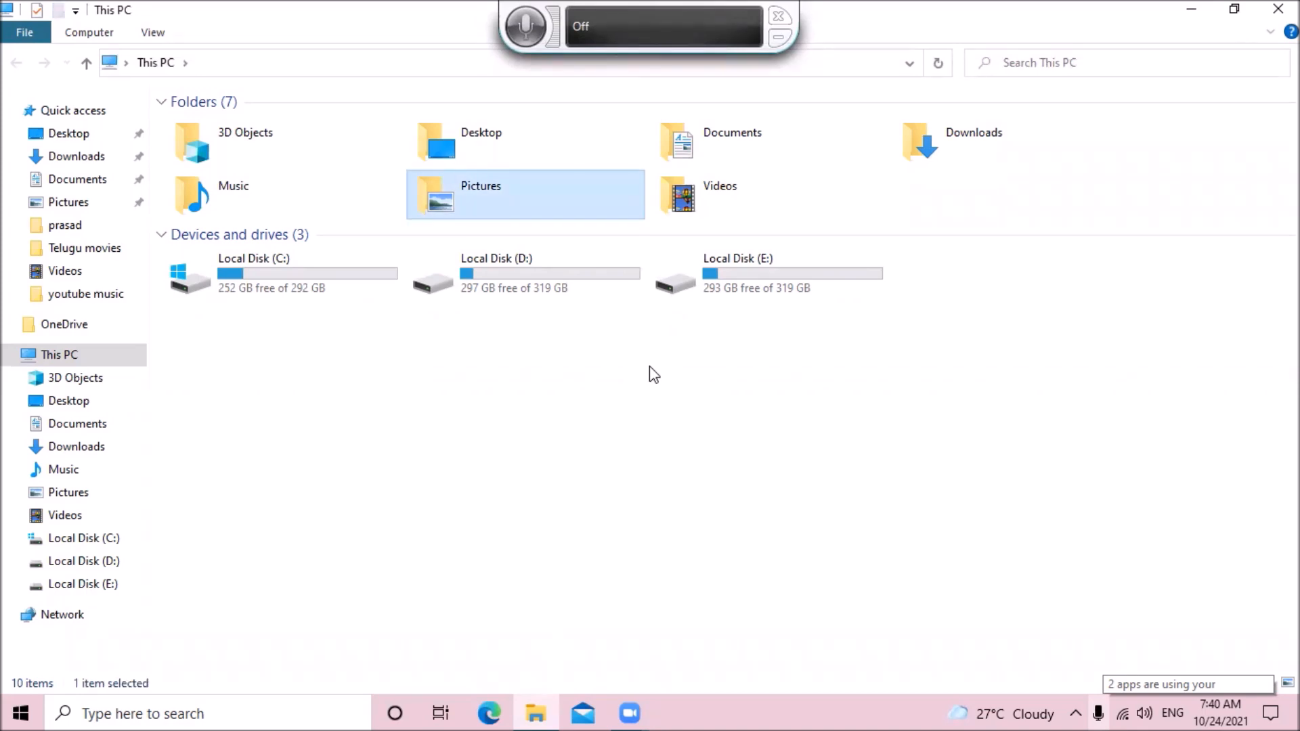
key(Return)
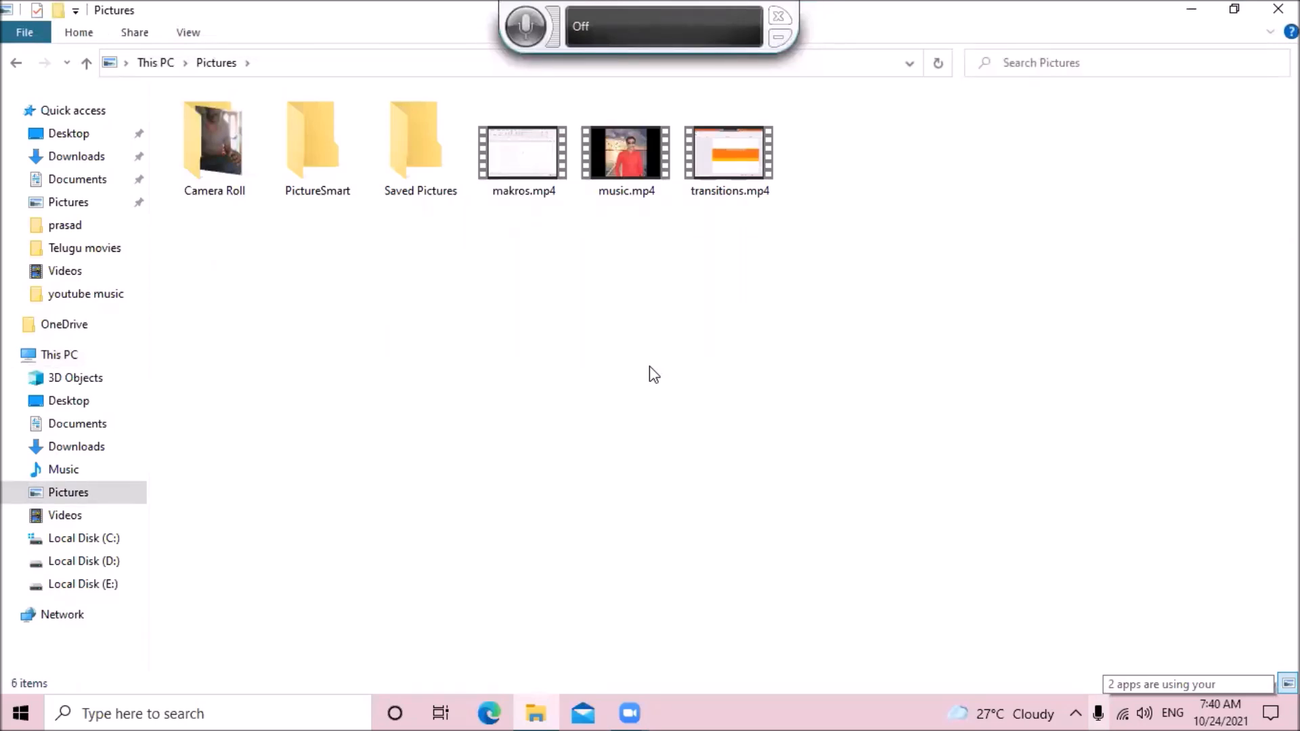
Open the video transitions.mp4 from the Pictures folder with Movie Maker.
key(t)
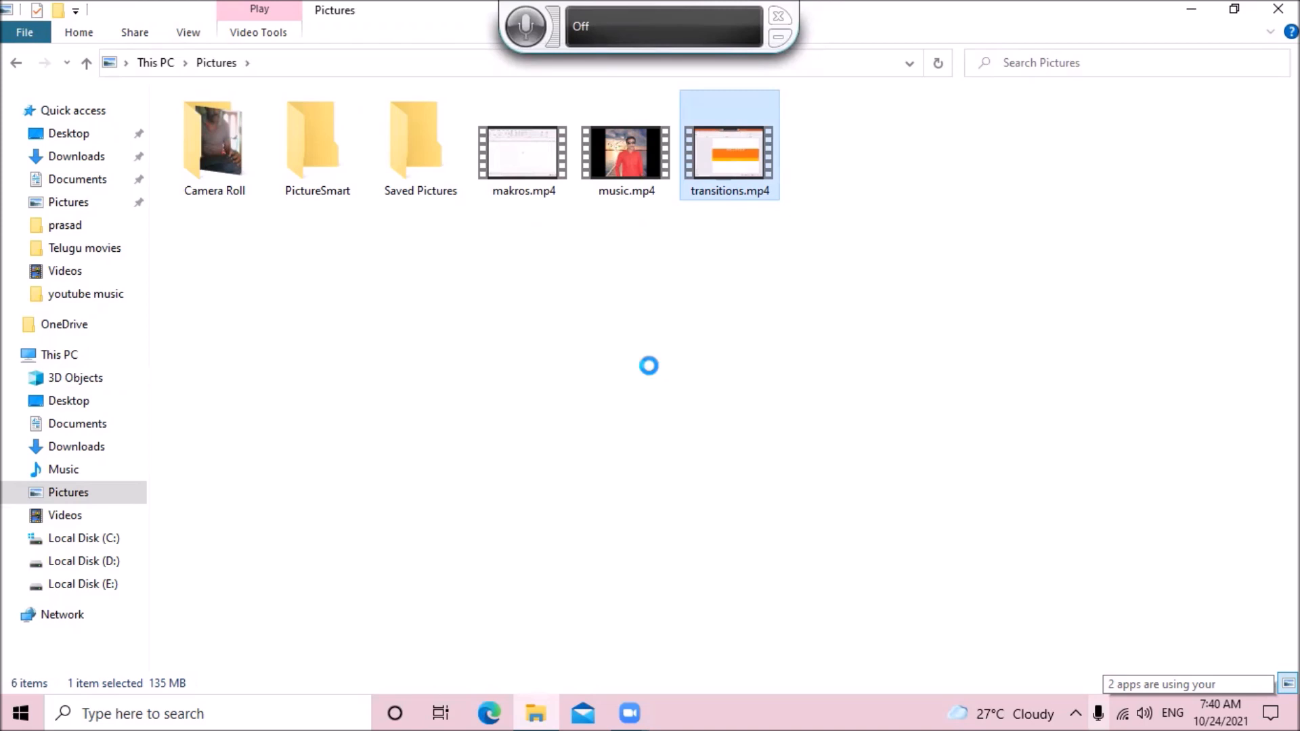
key(shift+F10)
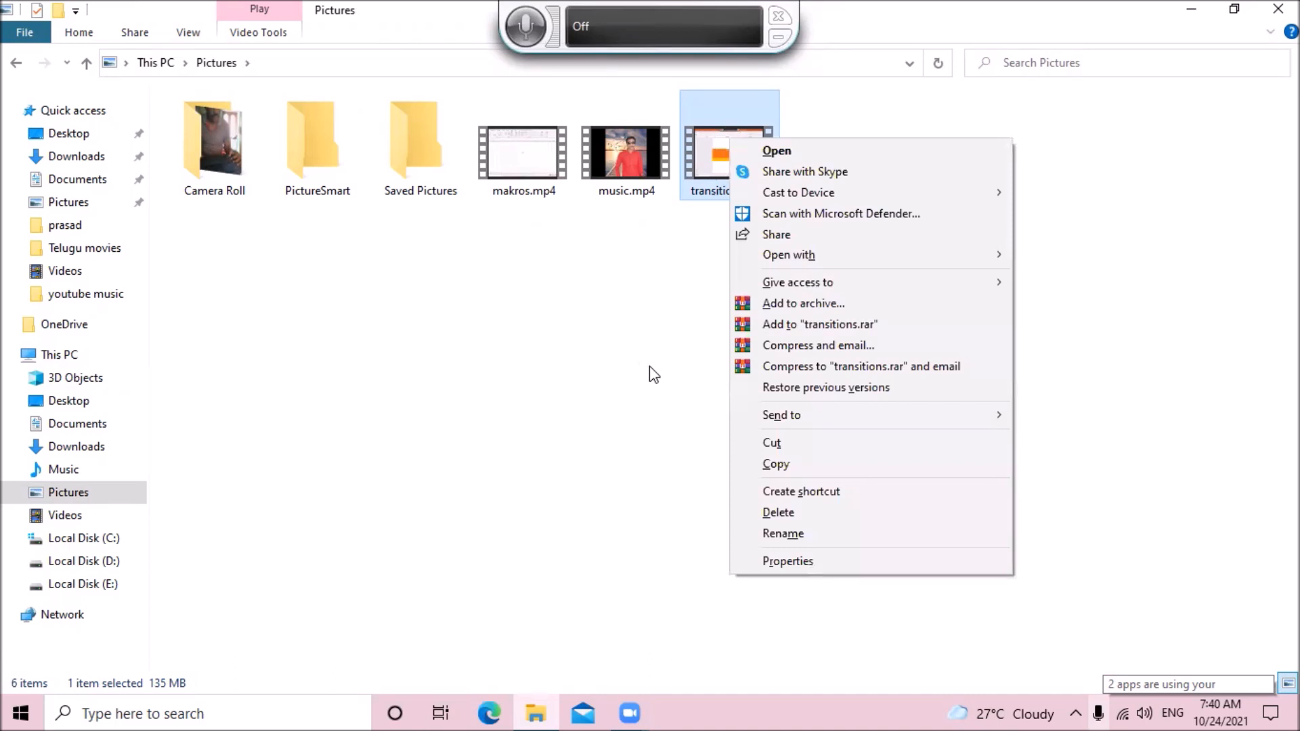
key(Down)
key(Down)
key(Down)
key(Down)
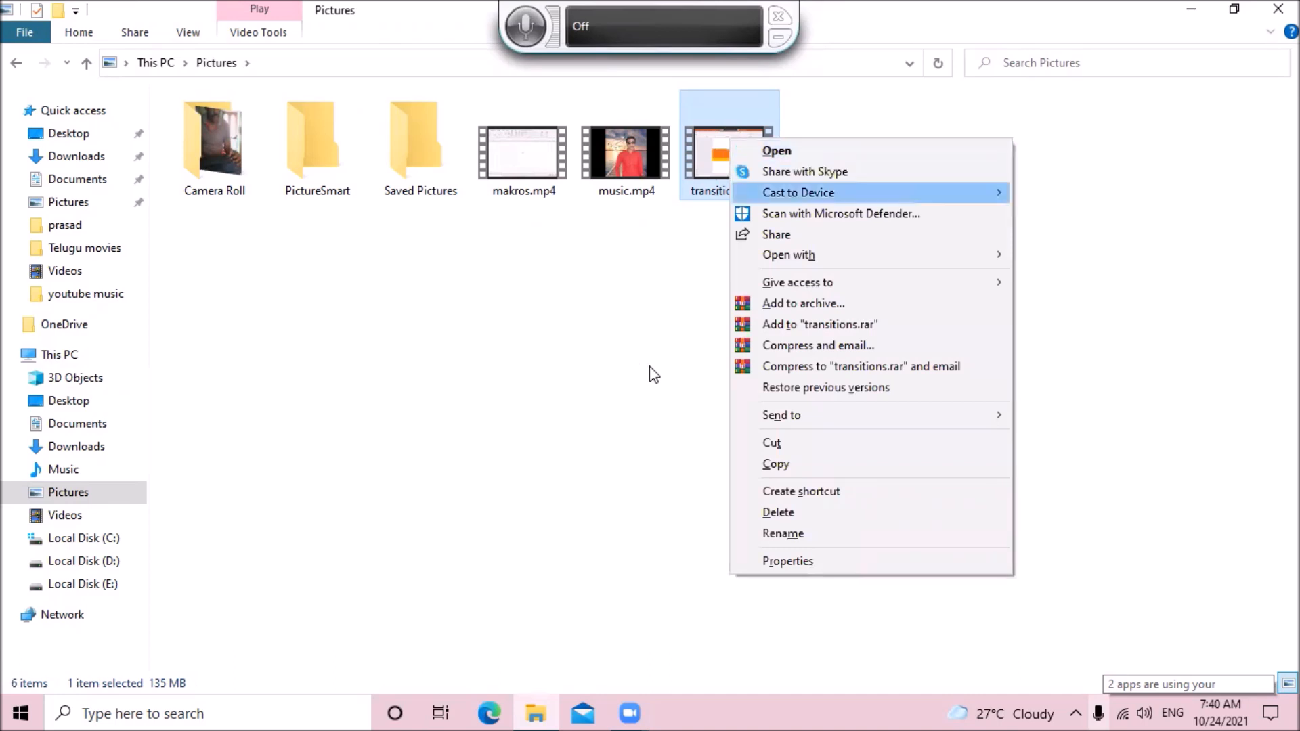
key(Down)
key(Down)
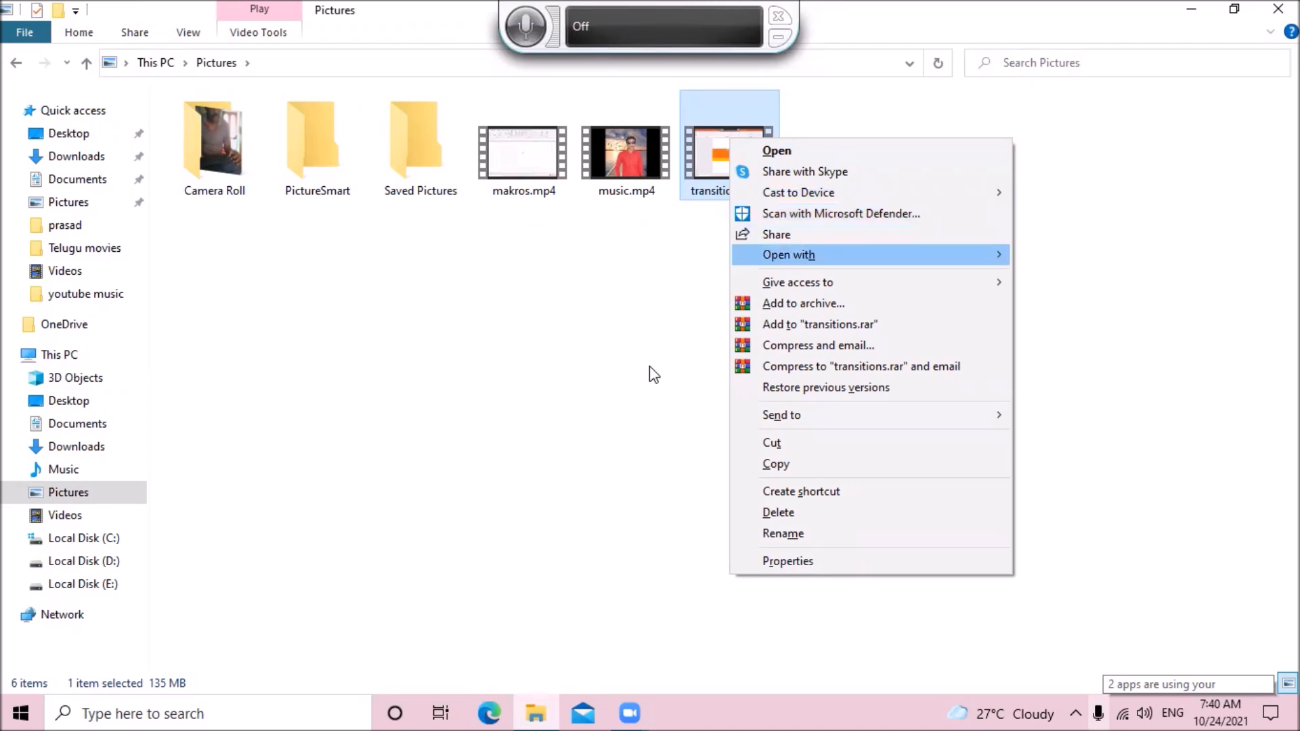
key(Right)
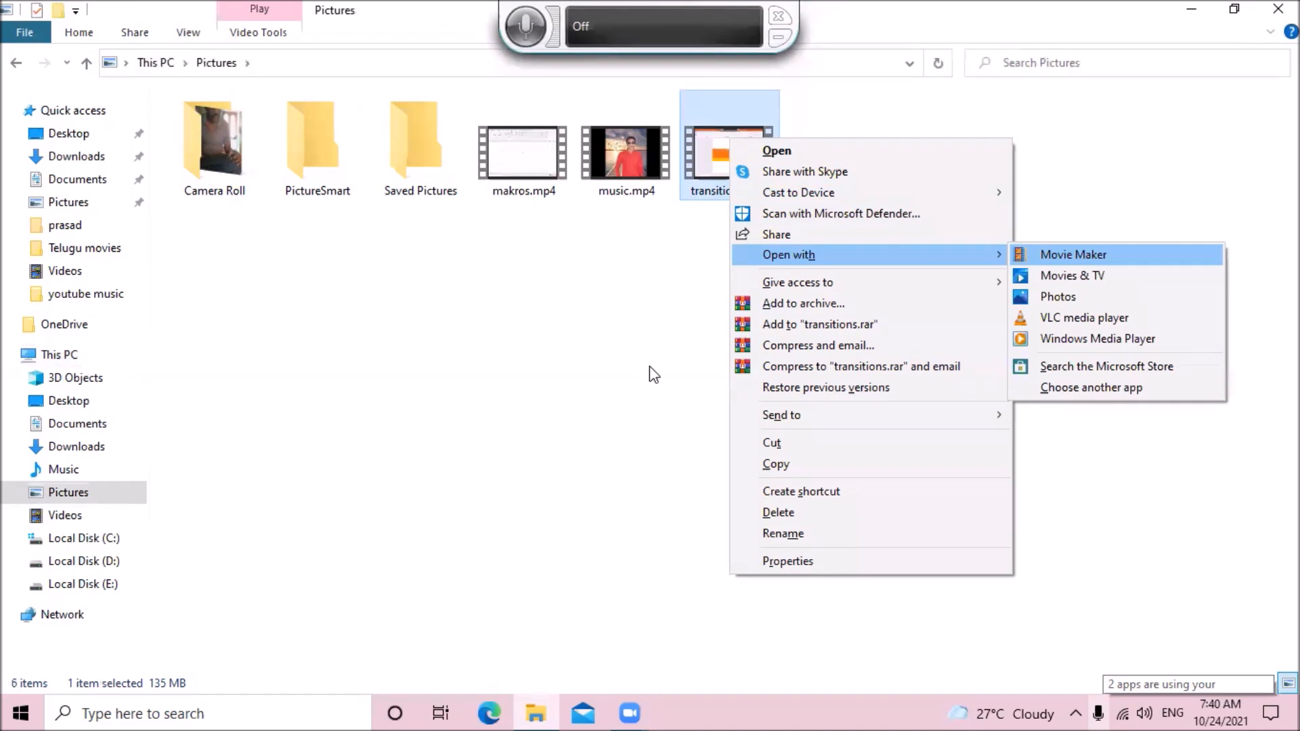
key(Return)
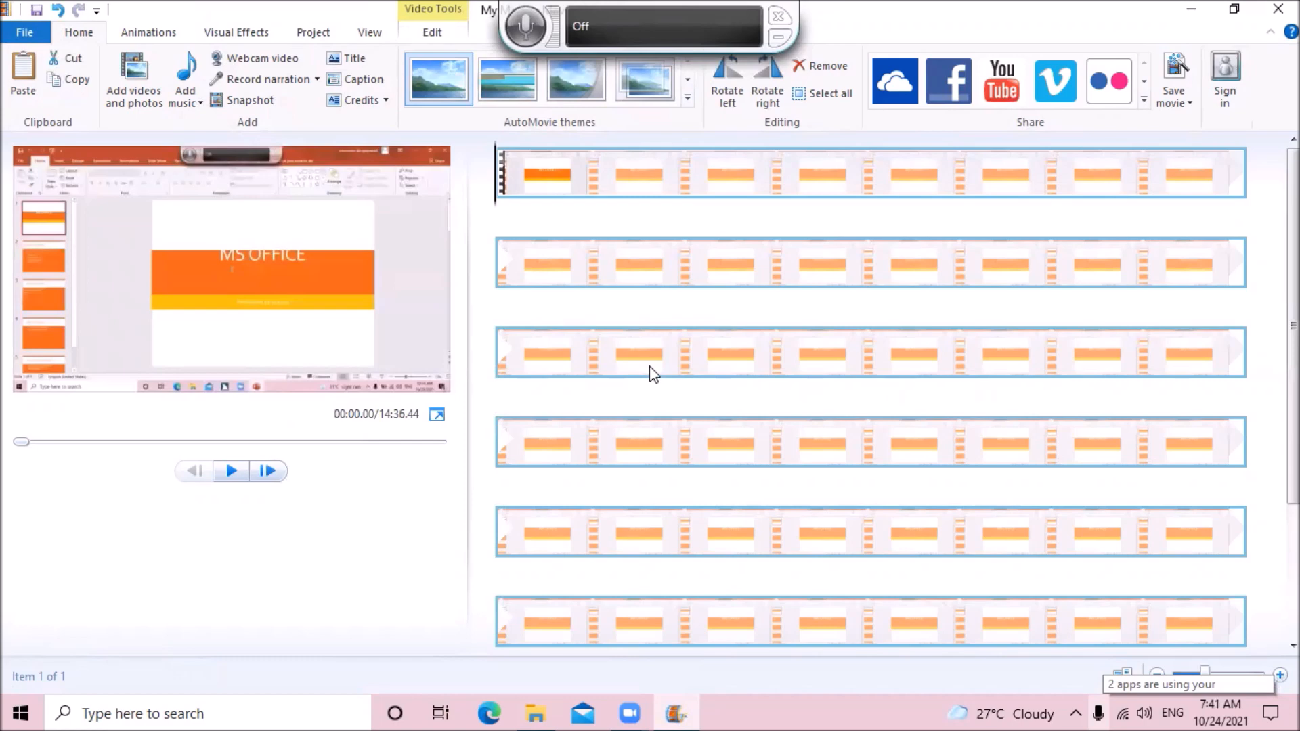
Play the clip briefly, pause it at about 1.3 seconds, and add a caption at that point.
key(space)
key(space)
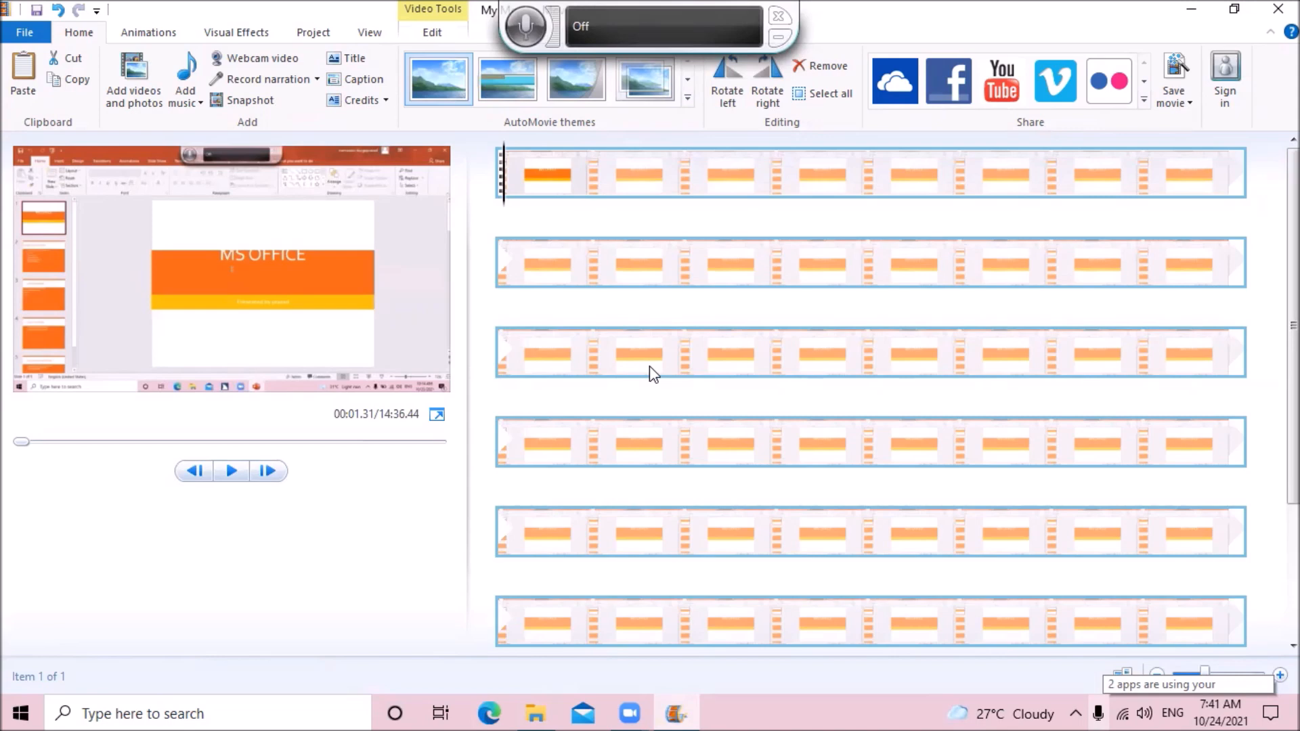
key(alt+h)
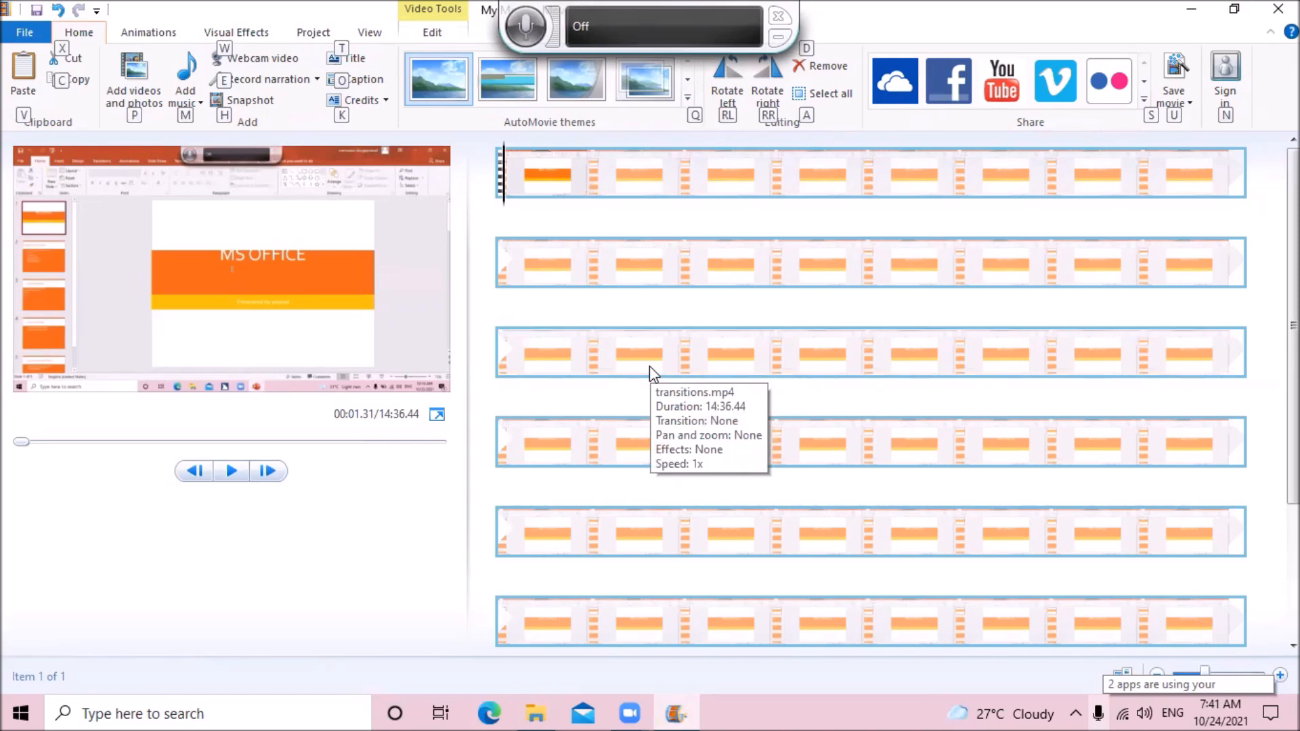
key(v)
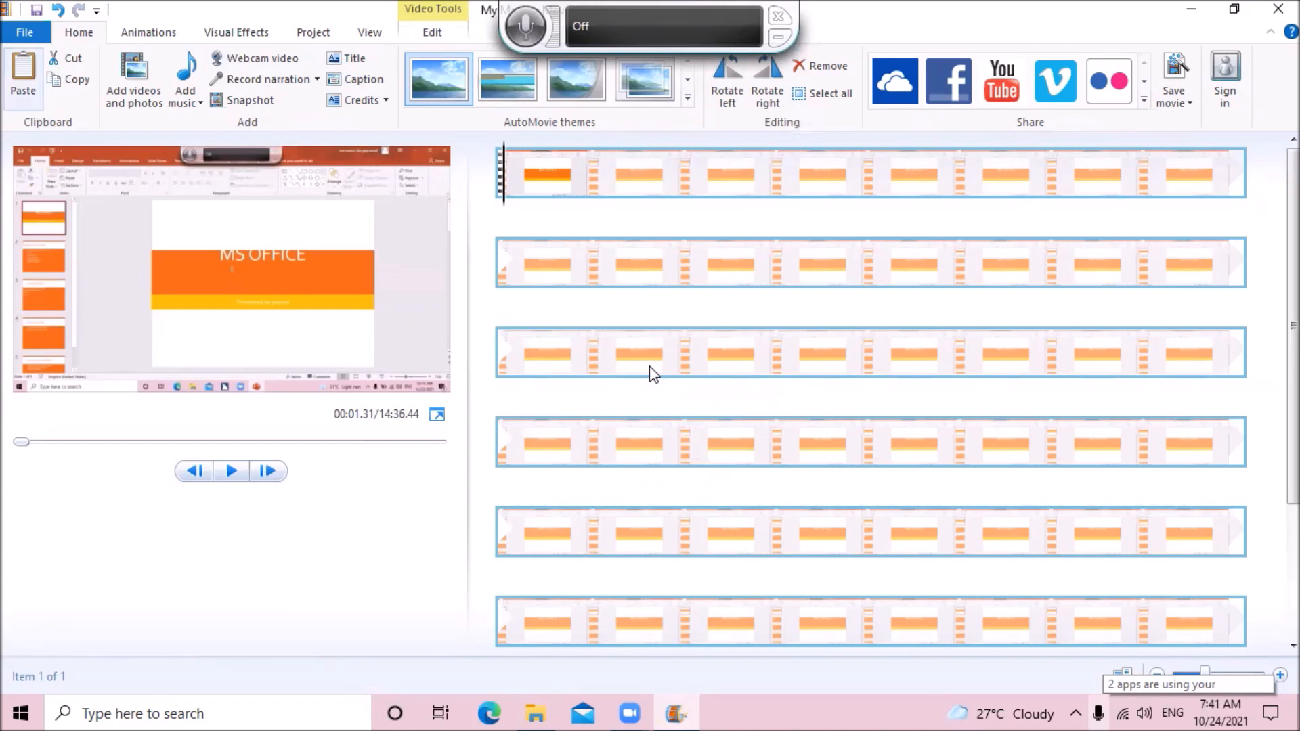
key(Tab)
key(Tab)
key(Tab)
key(Tab)
key(Tab)
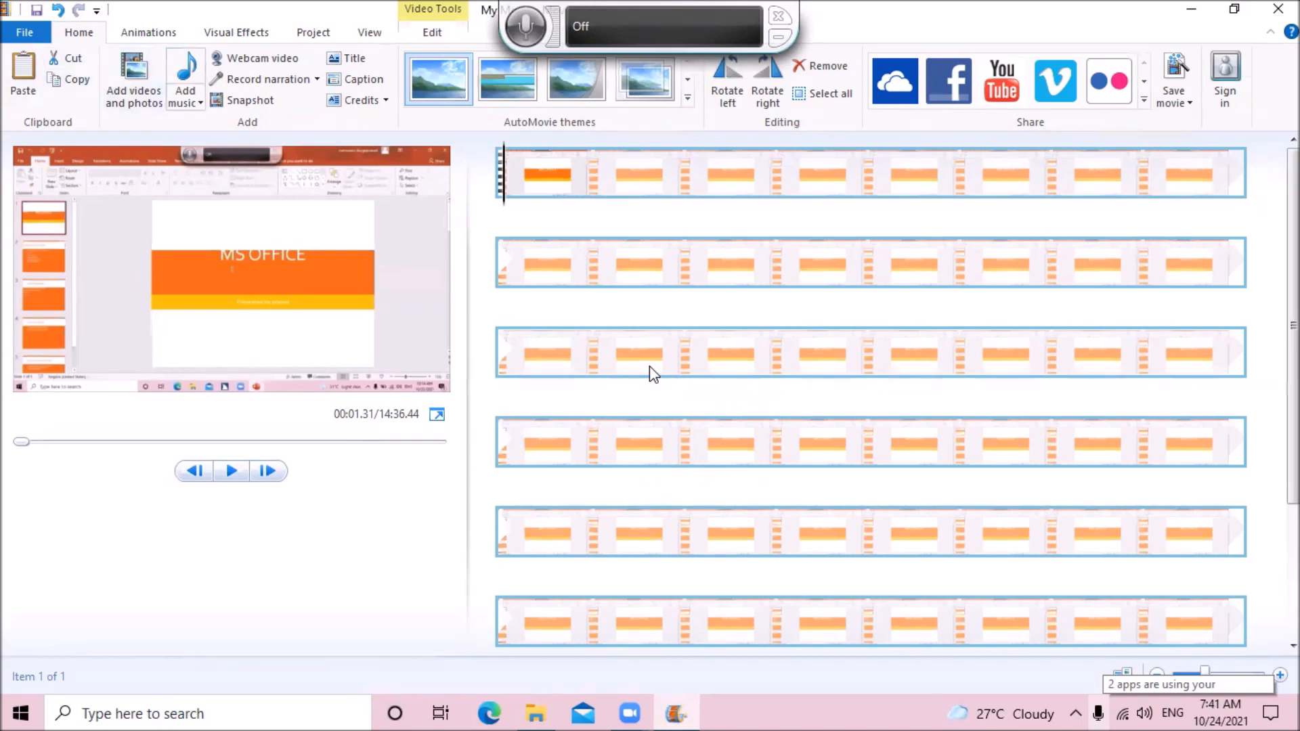
key(Tab)
key(Tab)
key(Tab)
key(Tab)
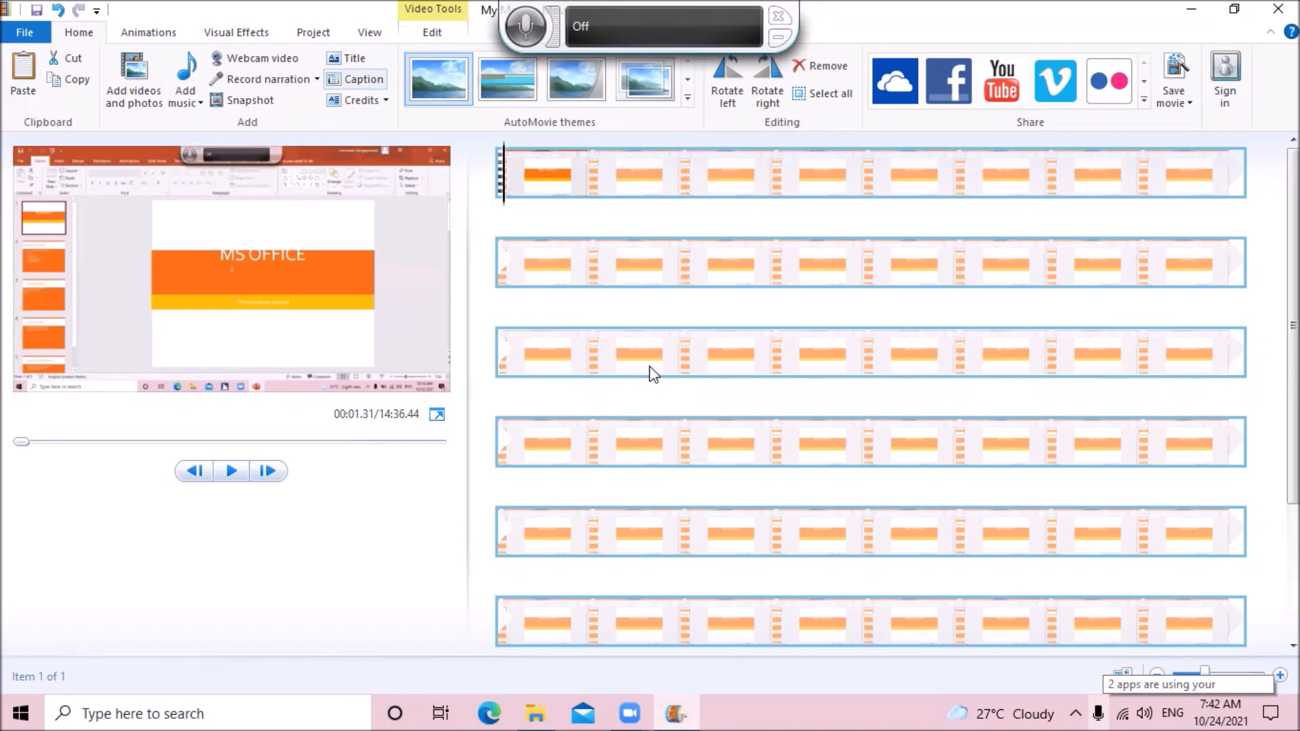
key(Return)
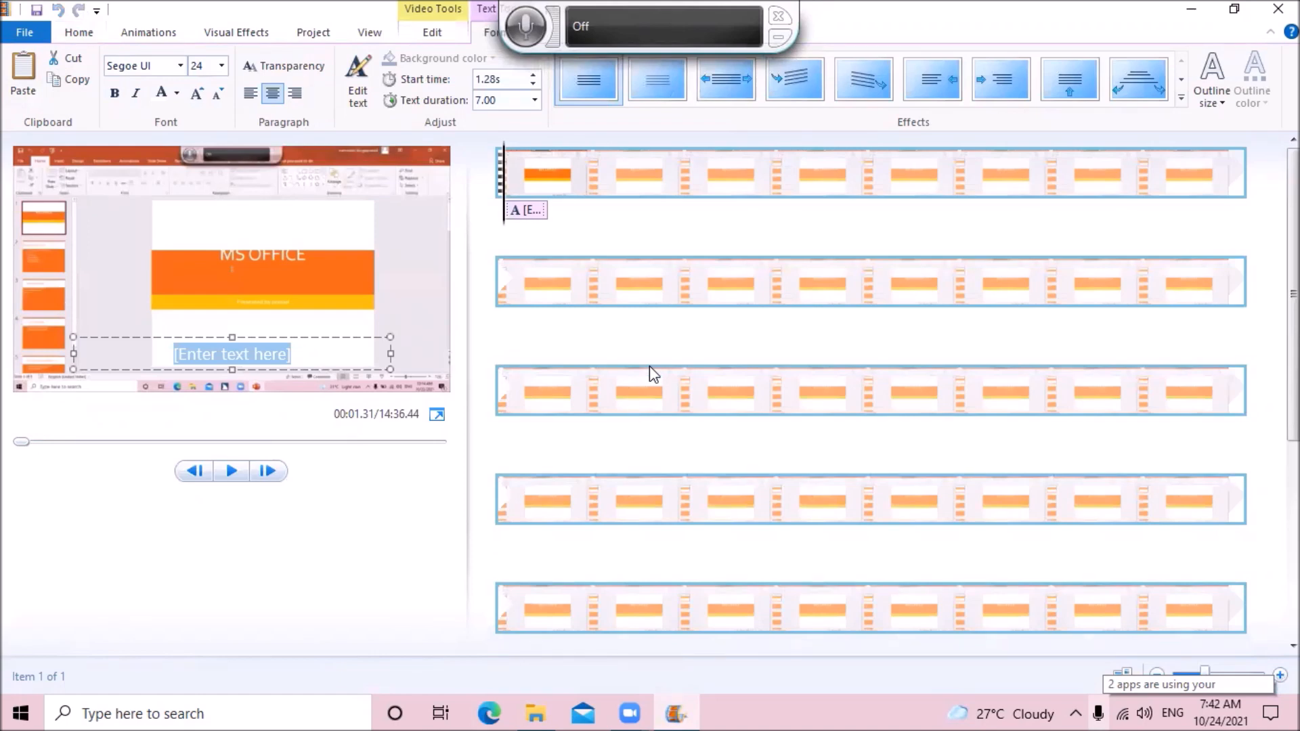
Replace the caption's placeholder with "PR creations 100 youtube channel" and finish the text editing.
key(BackSpace)
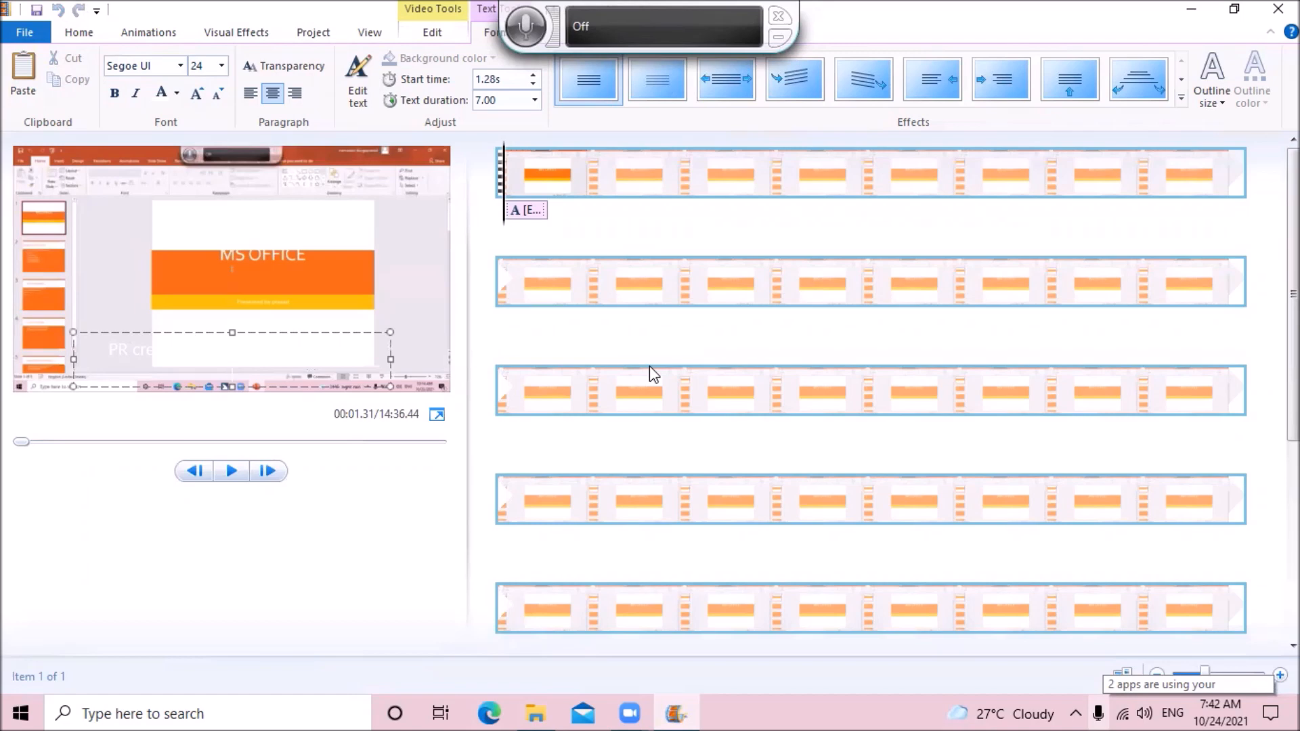
key(Escape)
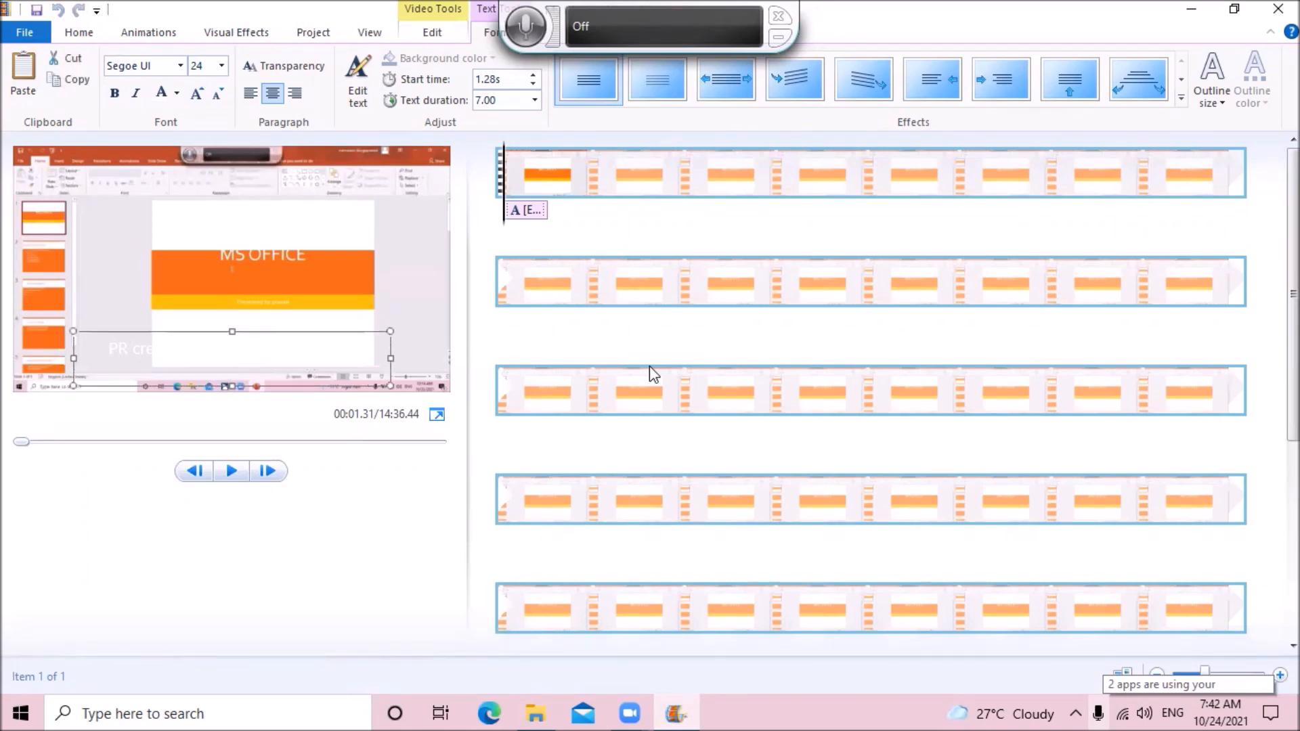
click(650, 375)
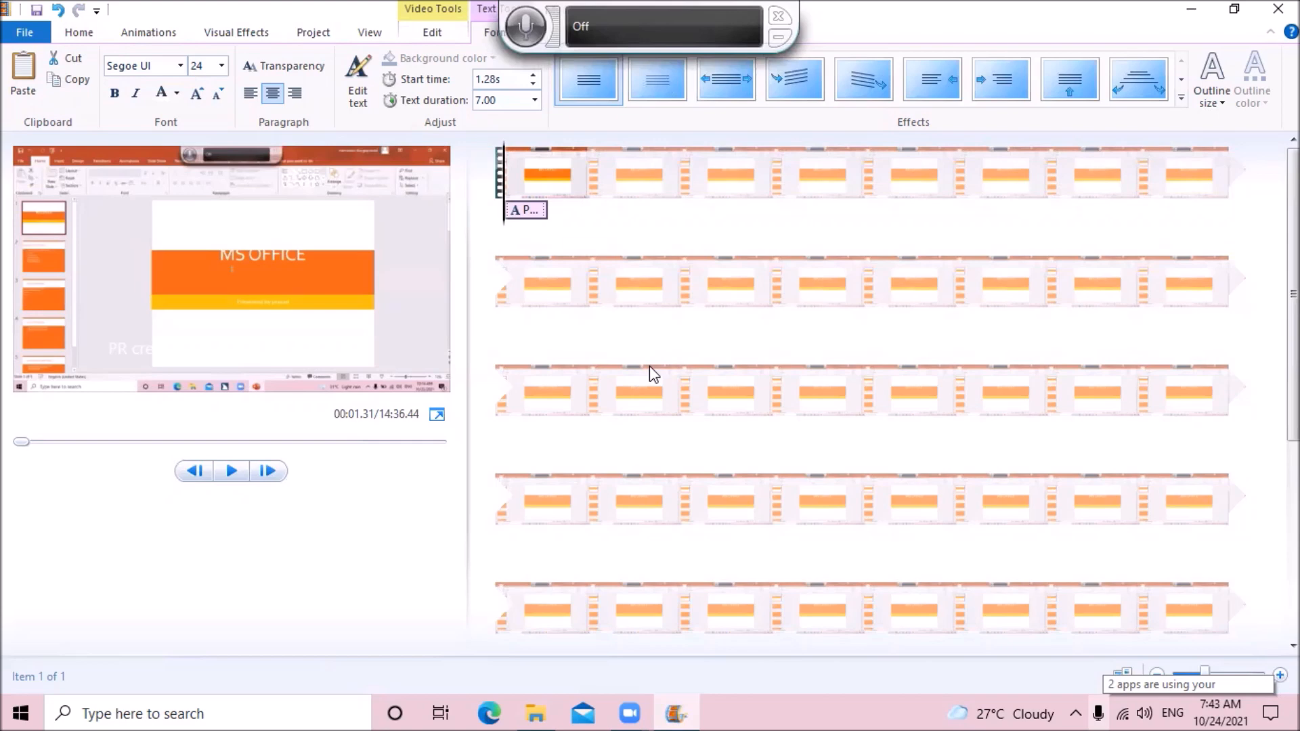
click(654, 373)
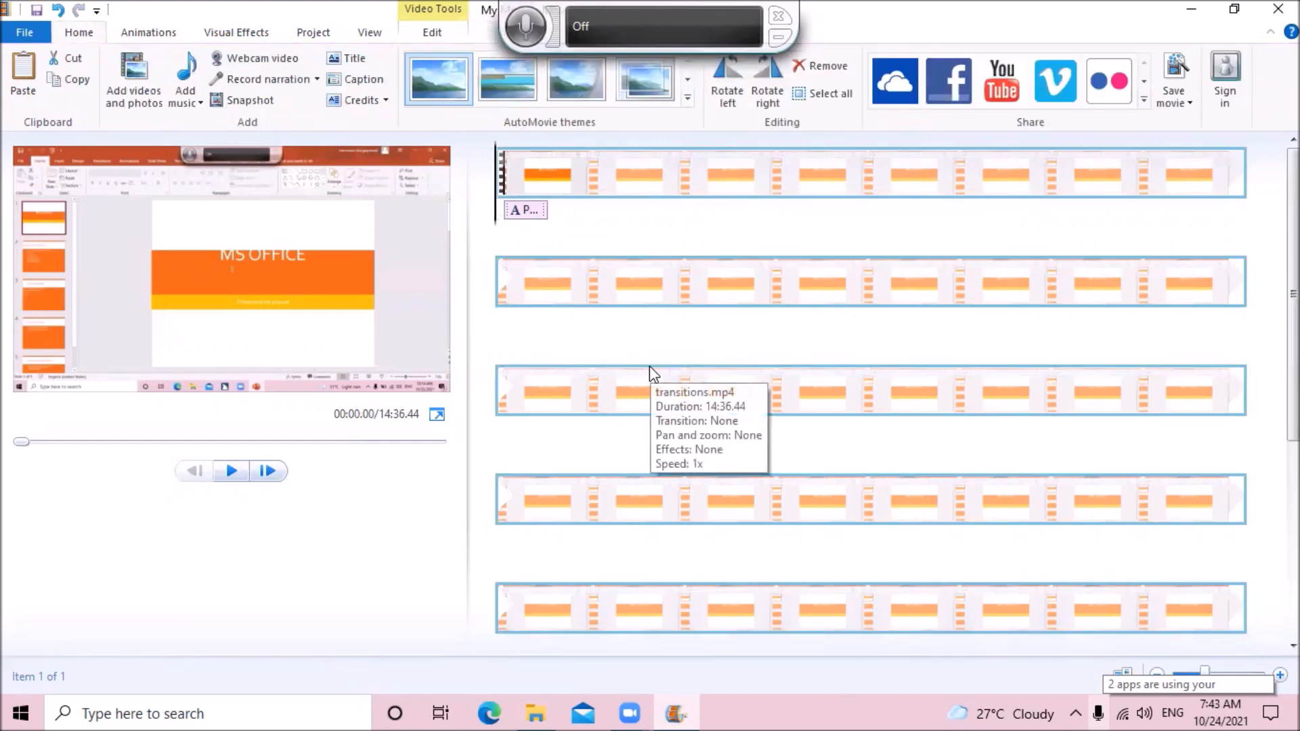
Select the caption below the video clip and bring up its text formatting options.
key(Down)
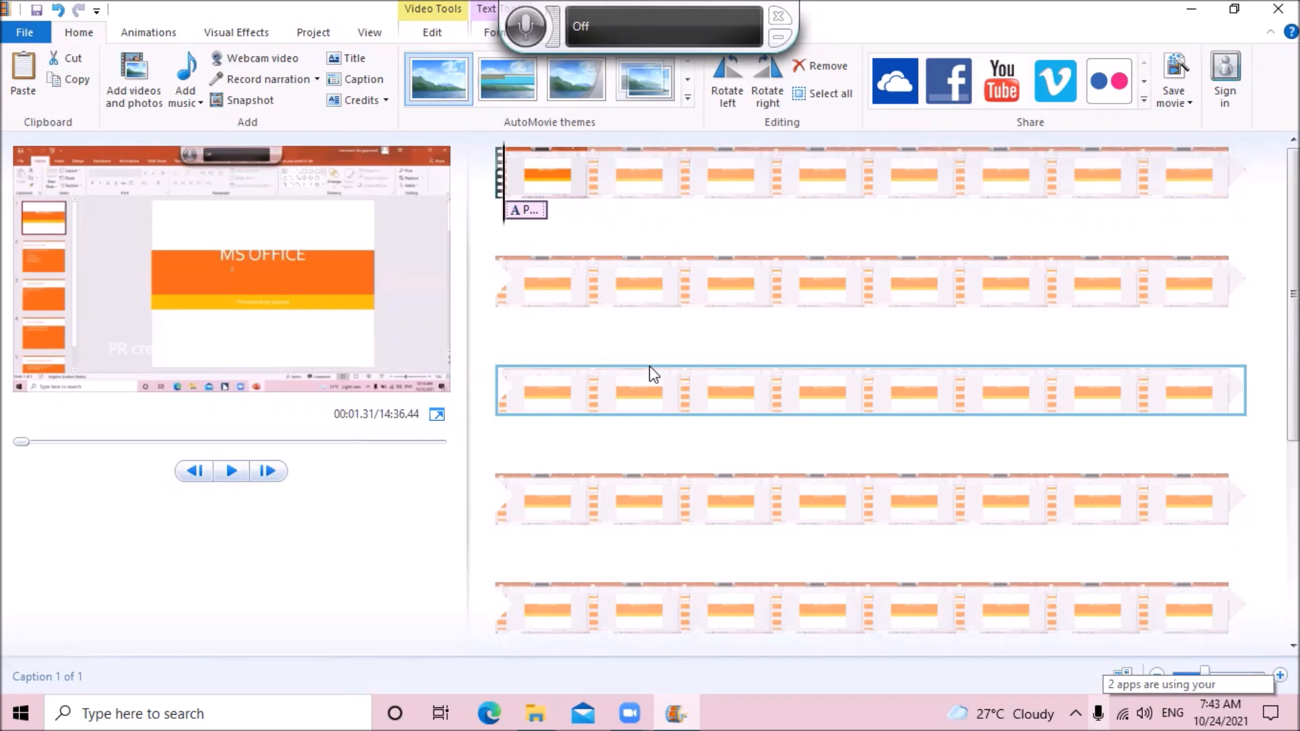
key(alt)
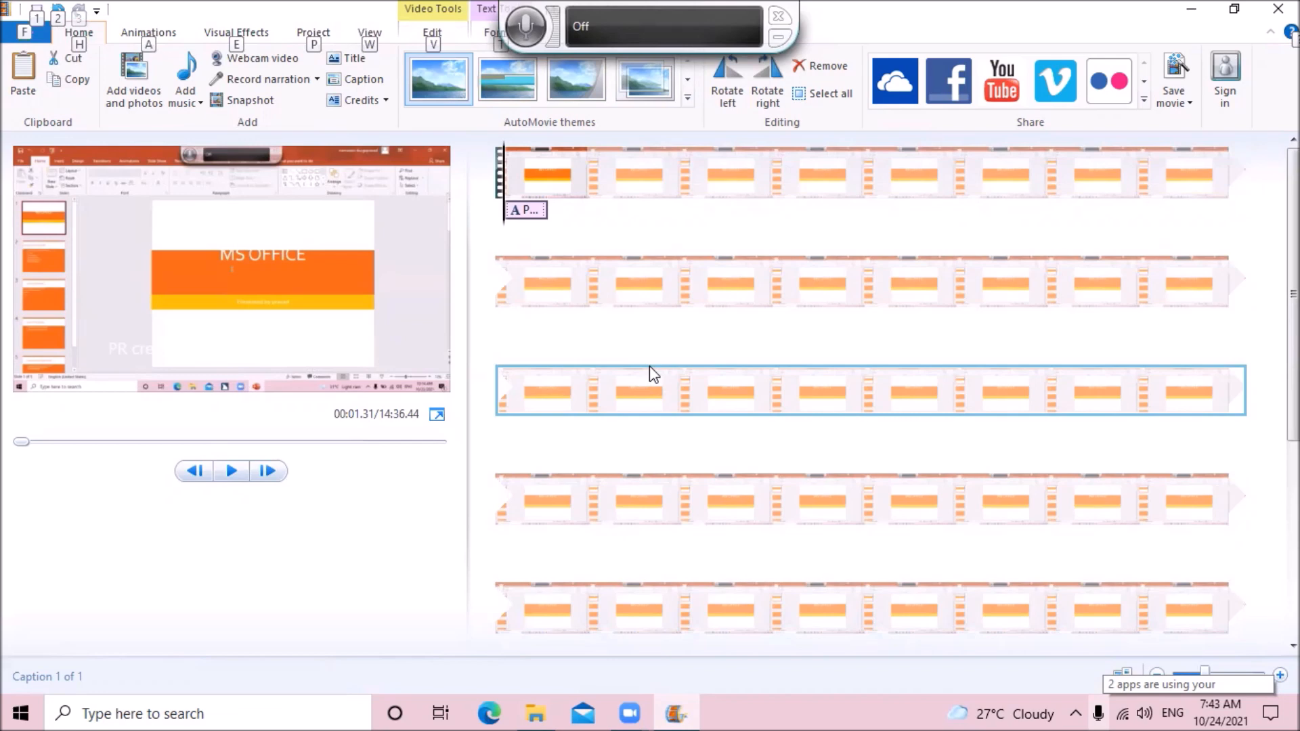
key(a)
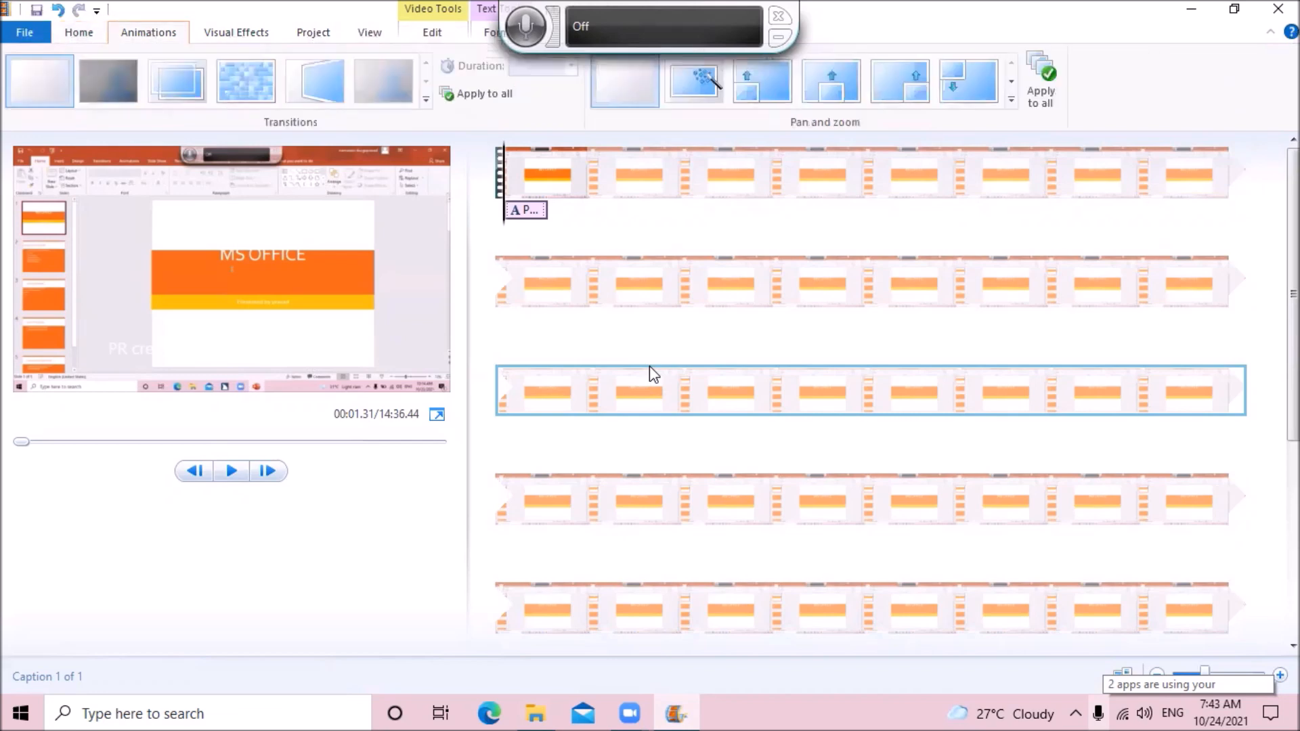
key(Right)
key(Right)
key(Right)
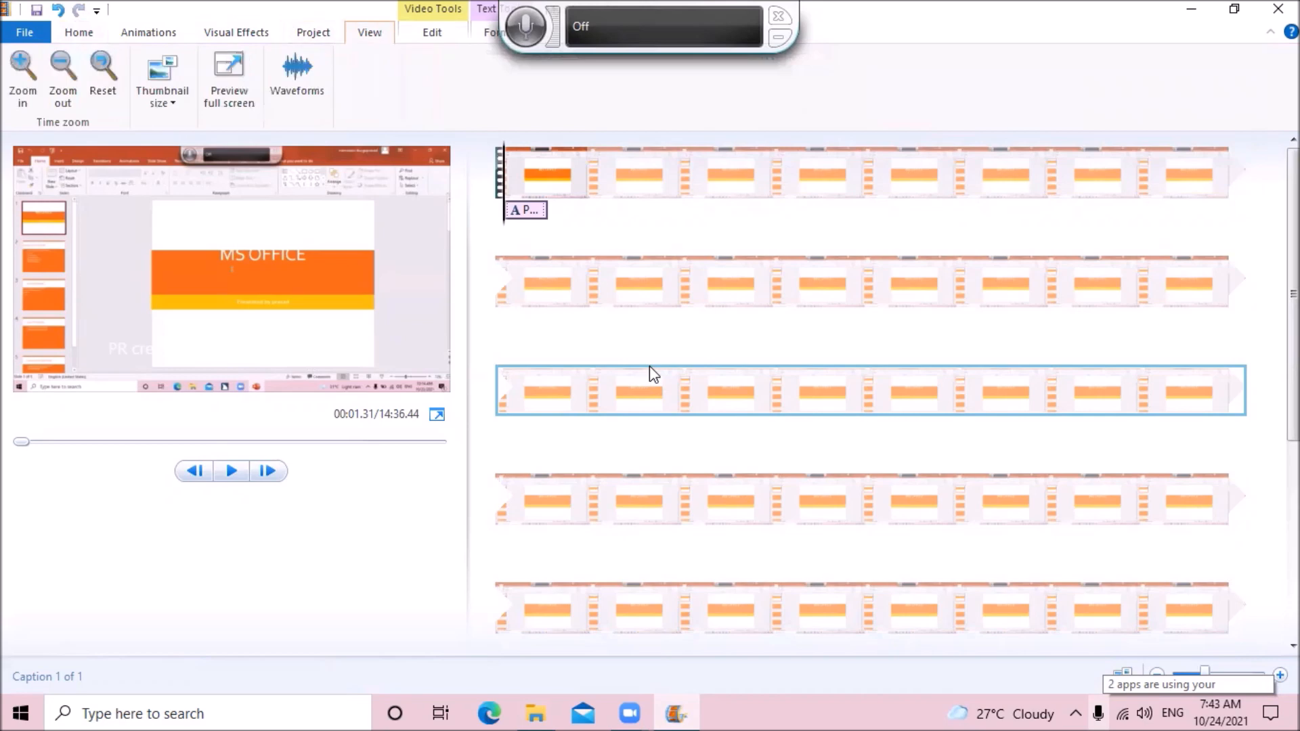
key(Right)
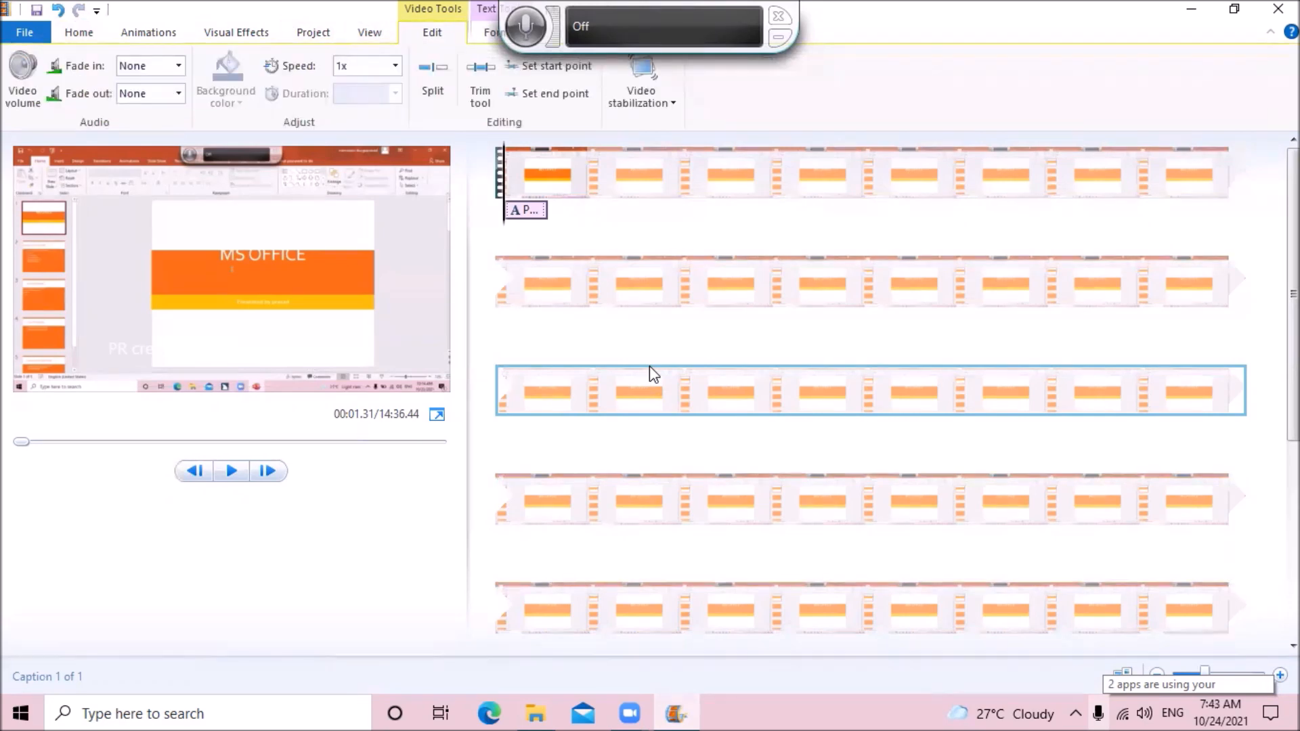
key(Right)
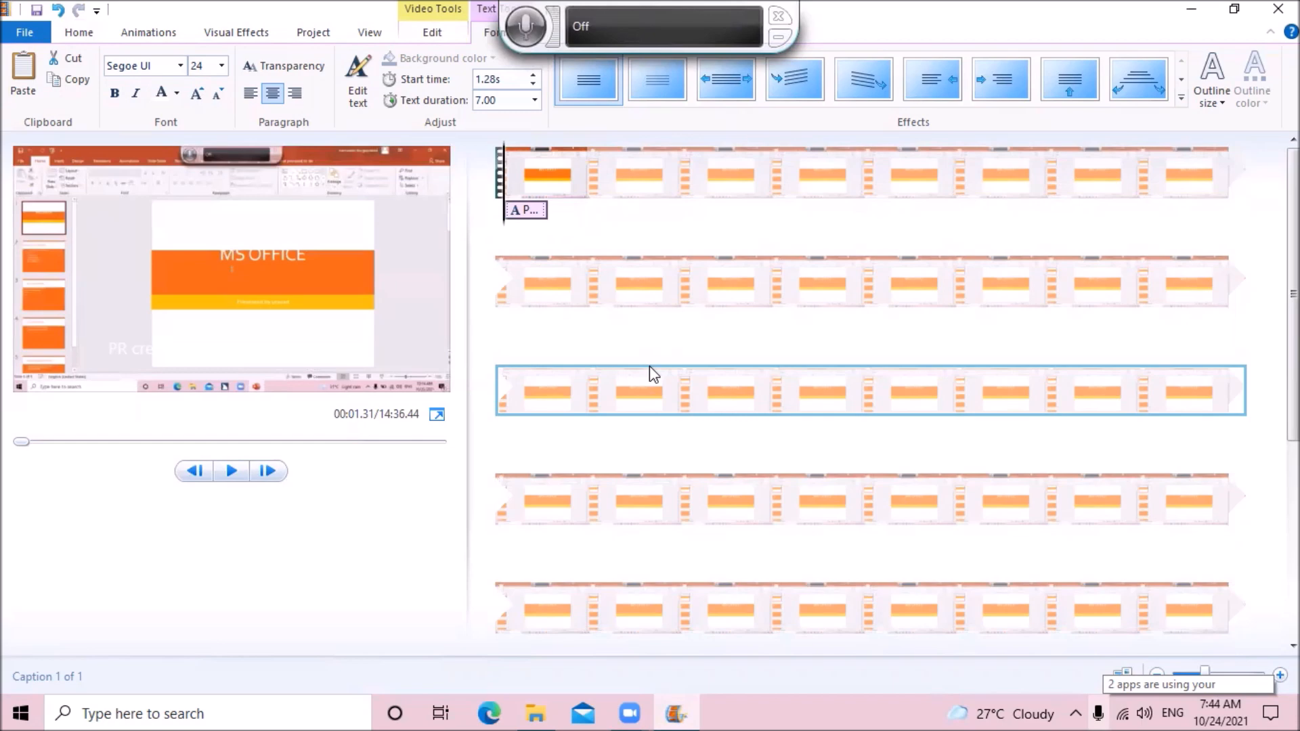
Change the caption's font color to the olive green in the color palette.
key(Tab)
key(Tab)
key(Tab)
key(Tab)
key(Tab)
key(Tab)
key(Tab)
key(Tab)
key(Return)
key(Down)
key(Down)
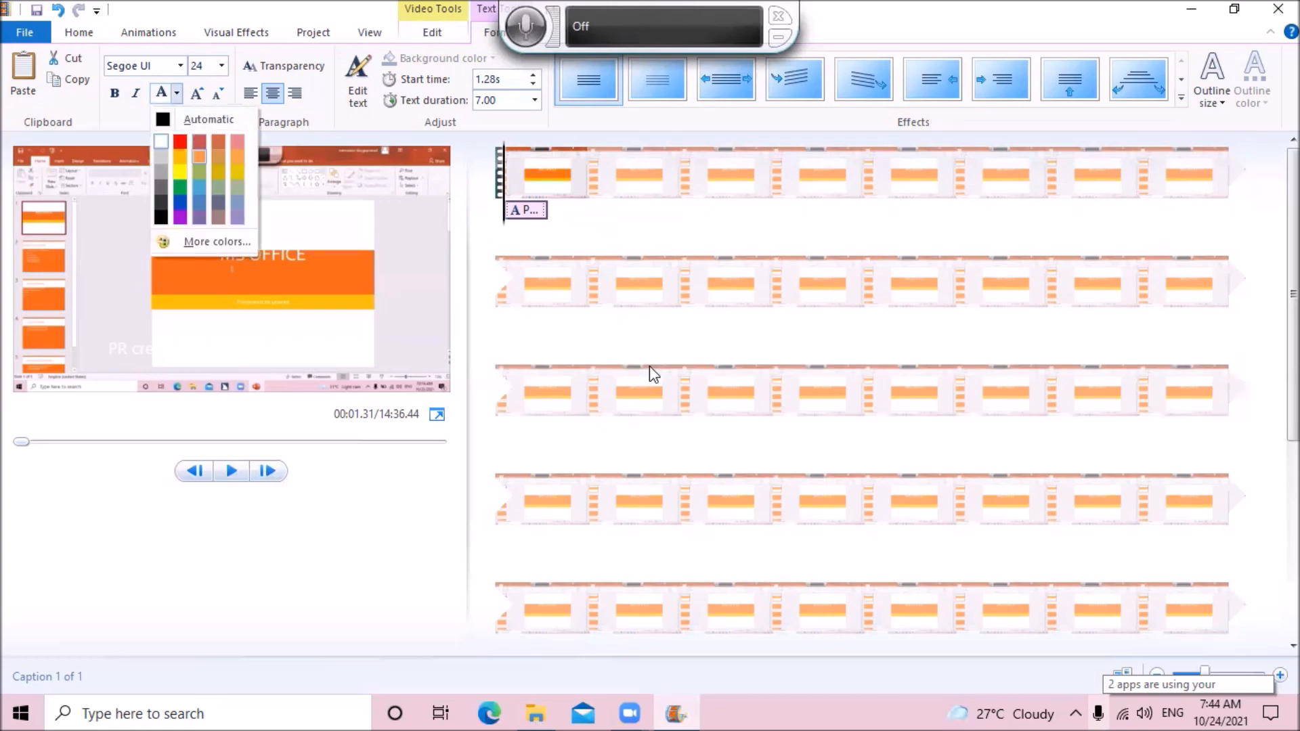
key(Down)
key(Return)
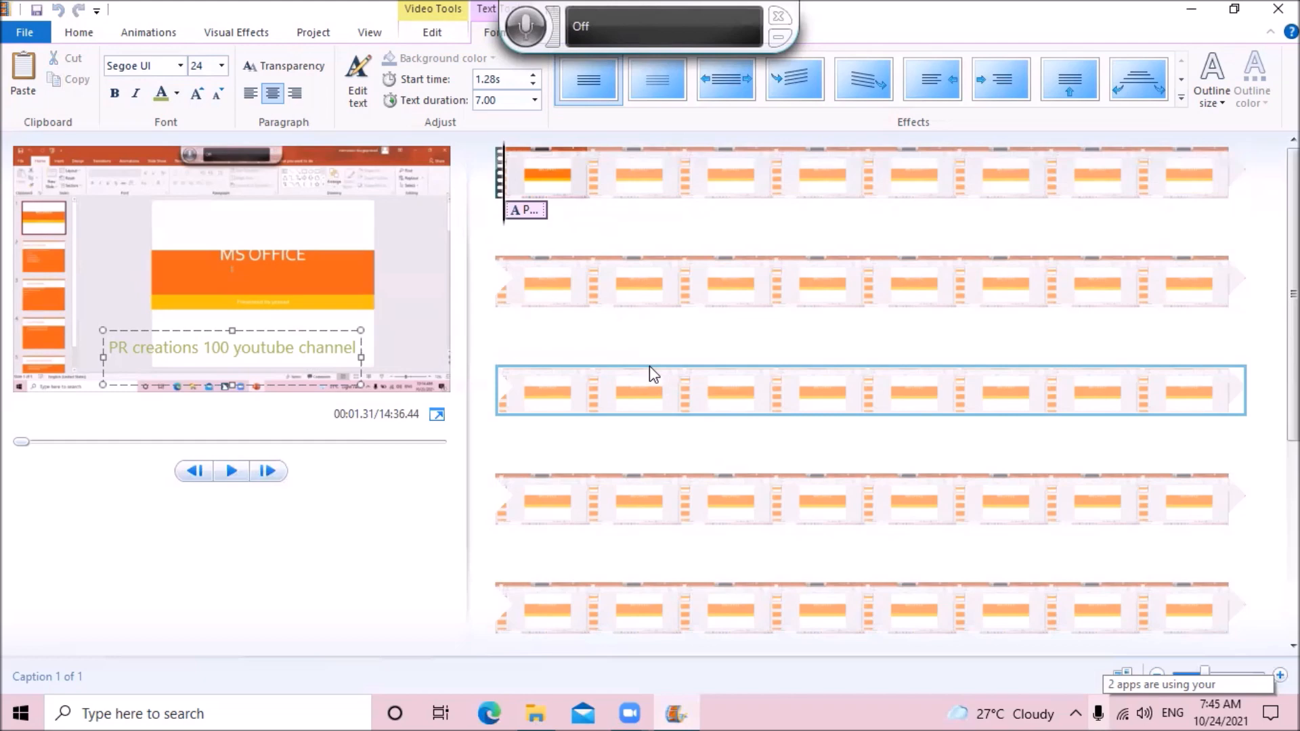
Examine the caption's formatting options, including text transparency, and return to the video clip on the timeline.
key(alt)
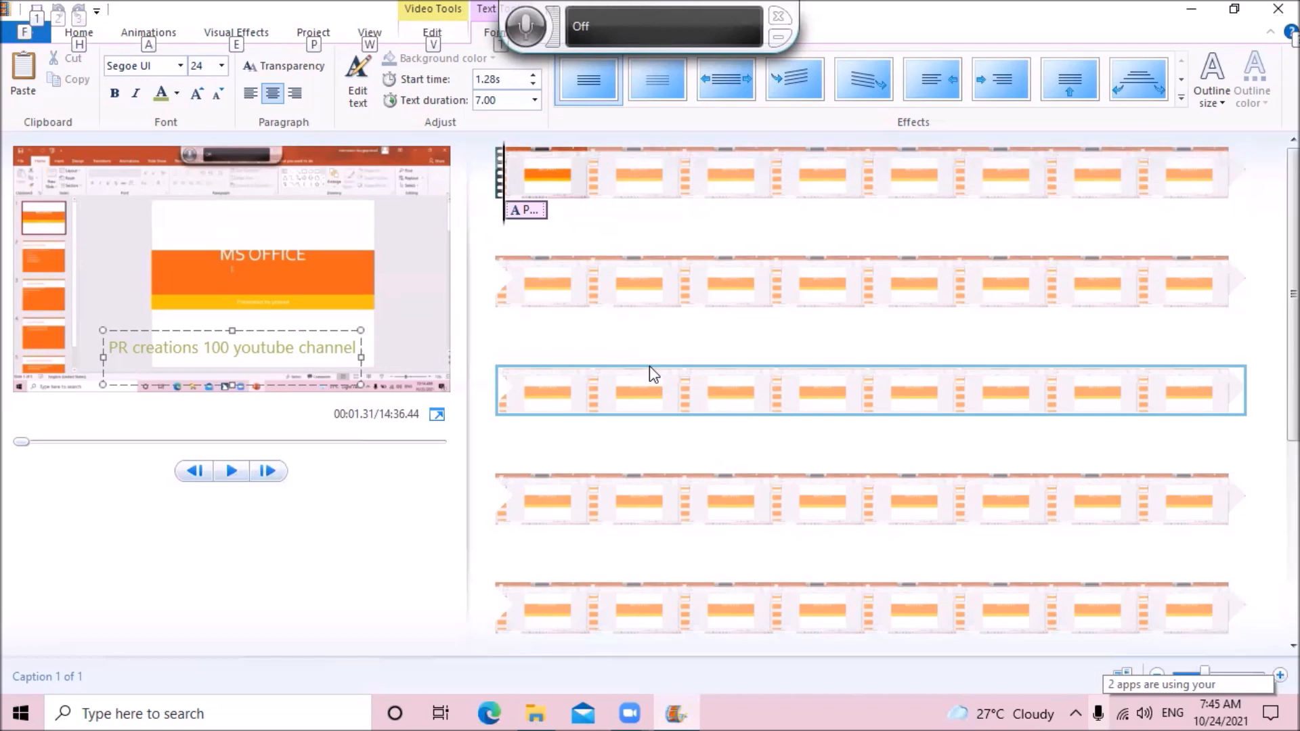
key(Down)
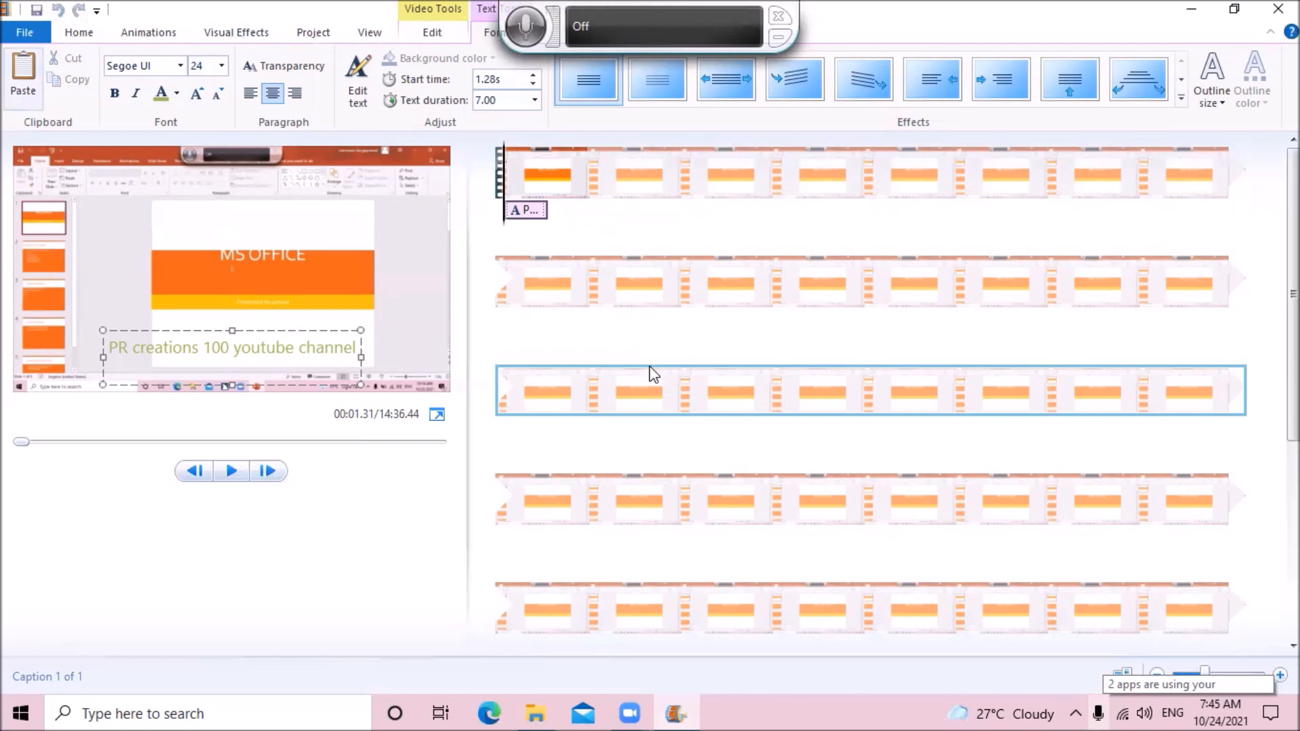
key(Tab)
key(Tab)
key(Tab)
key(Tab)
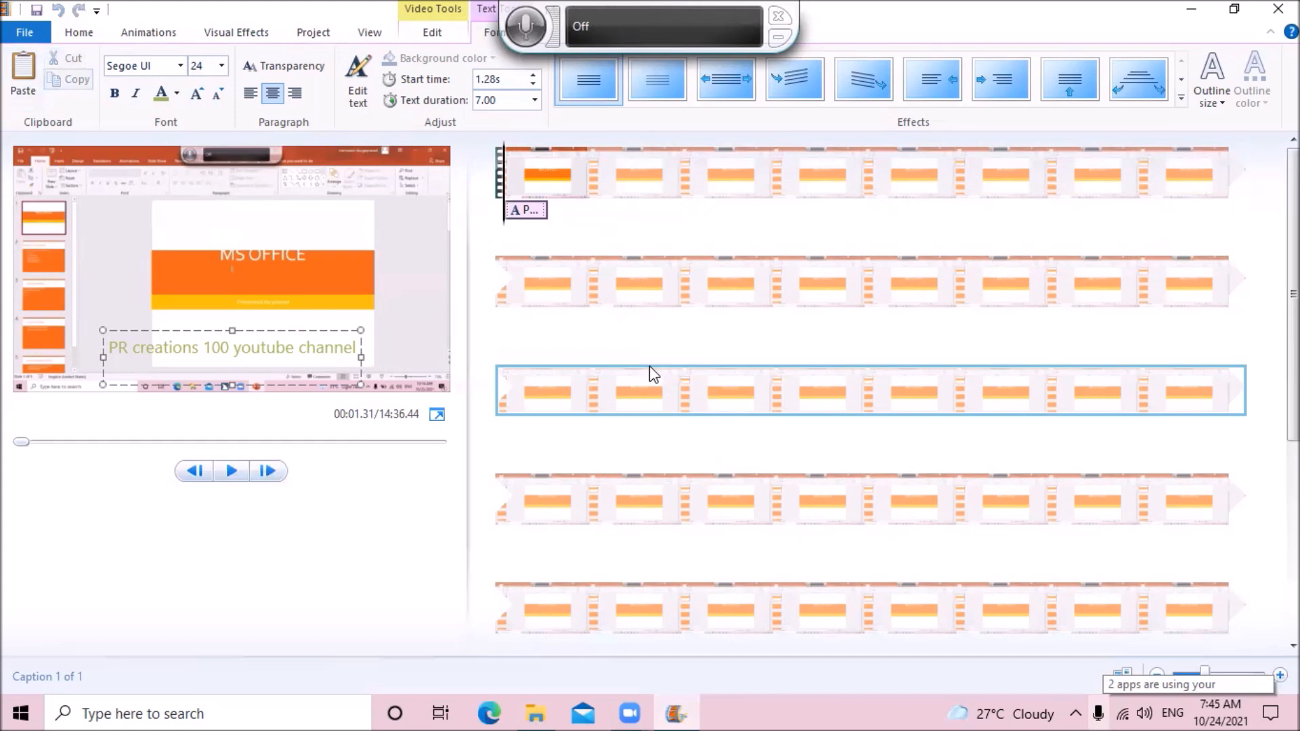
key(Tab)
key(Tab)
key(Tab)
key(Tab)
key(Tab)
key(Tab)
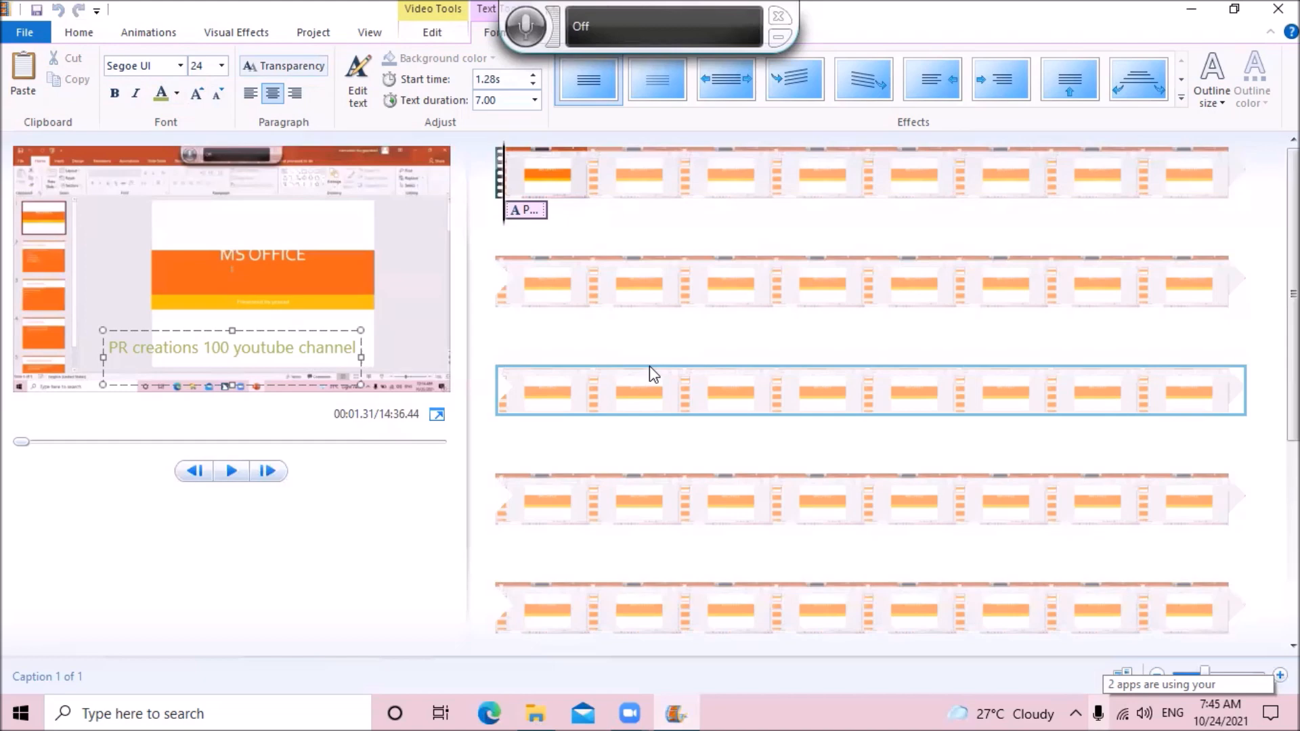
key(Tab)
key(Tab)
key(Tab)
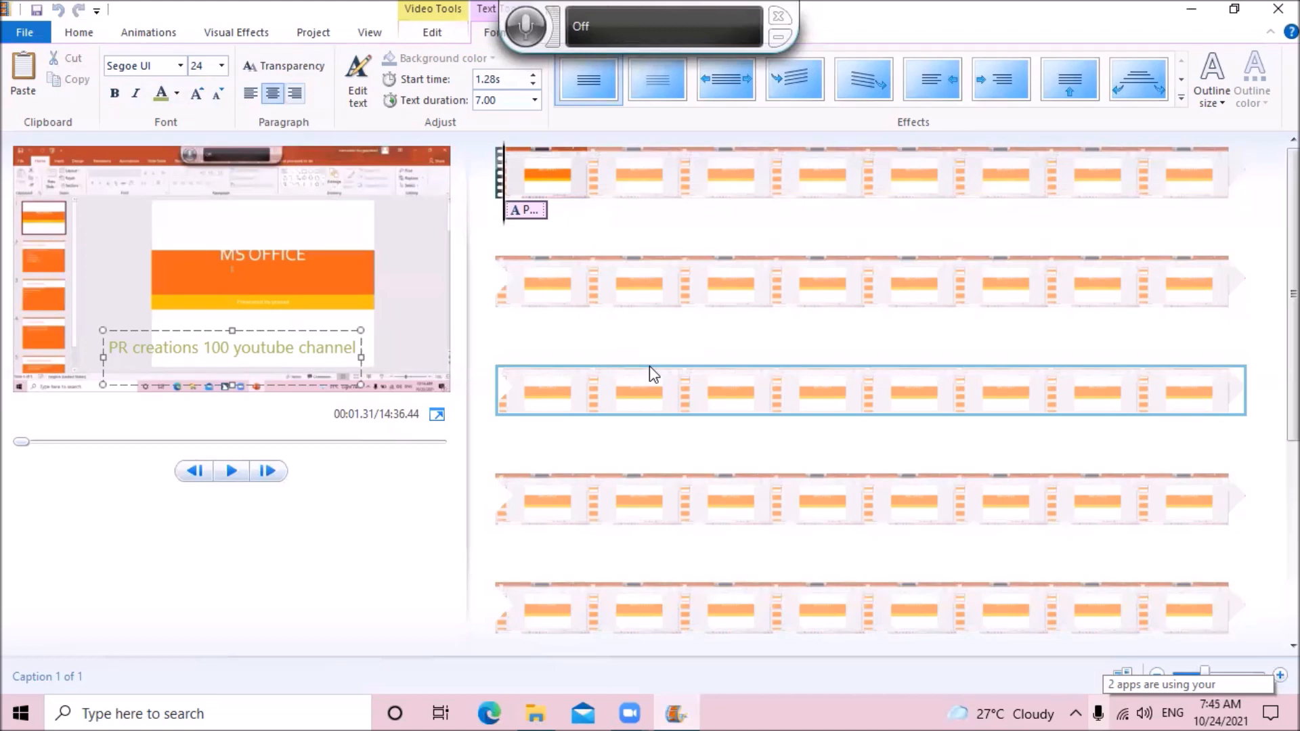
key(Tab)
key(Tab)
key(Tab)
key(Return)
click(650, 368)
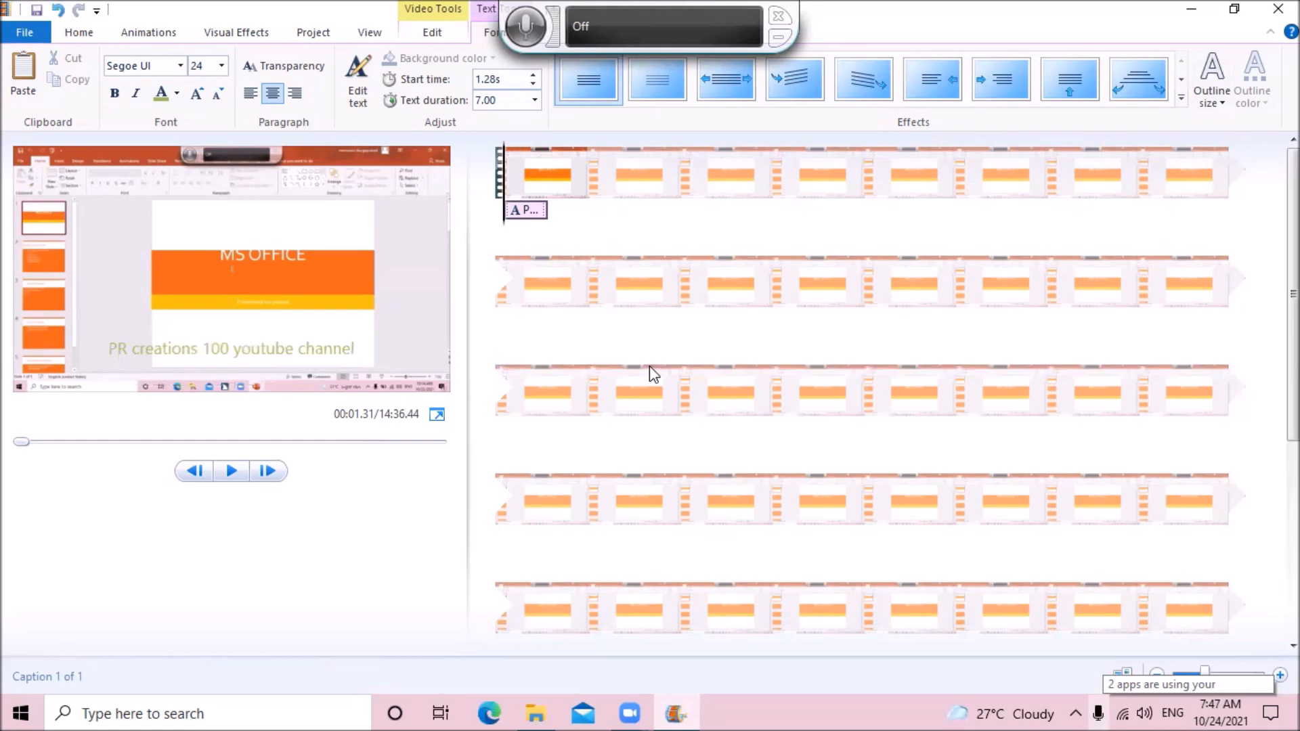
click(650, 372)
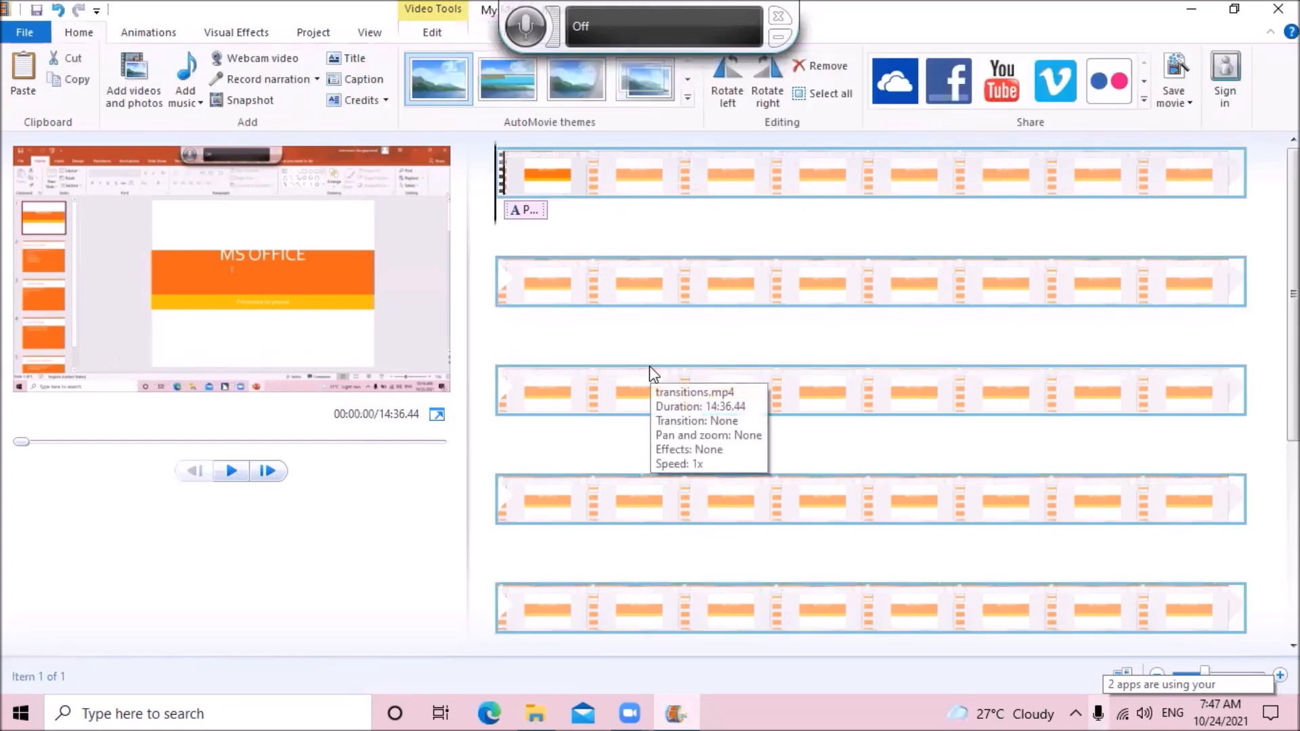
Insert a title clip before the video at the start of the timeline.
key(Down)
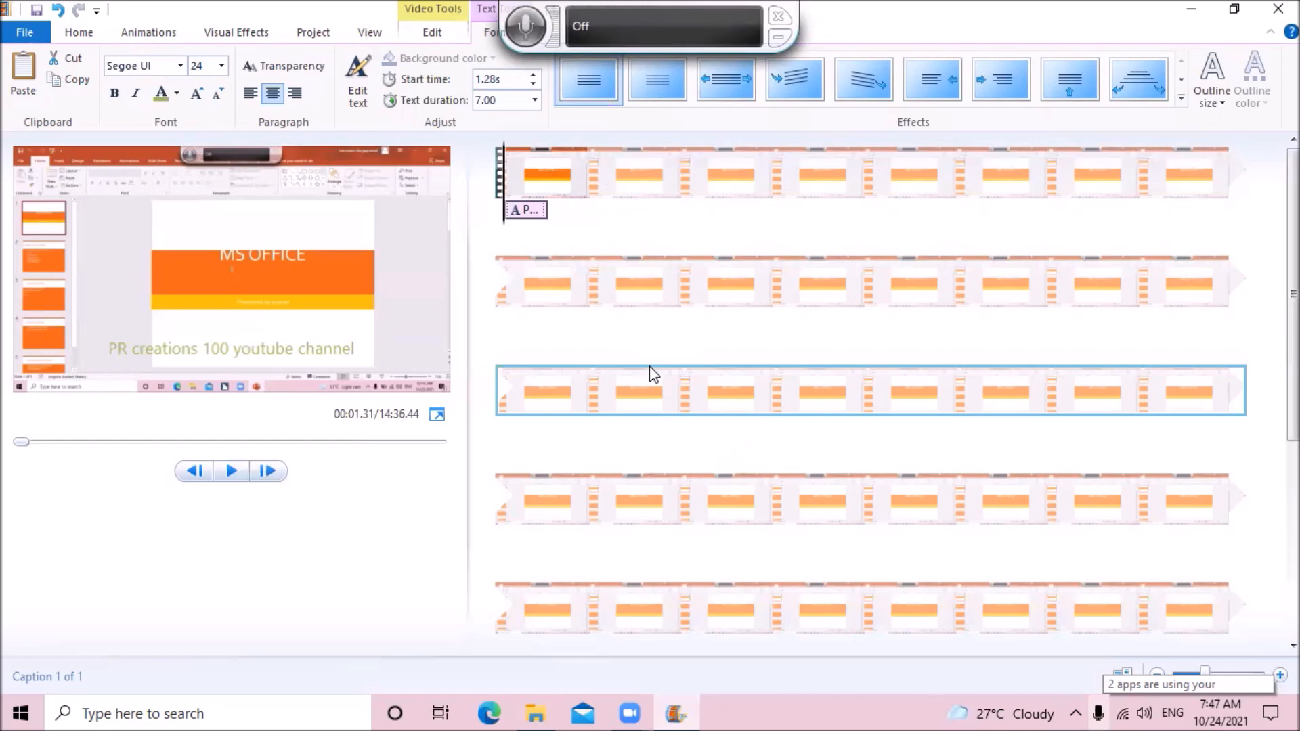
key(alt+h)
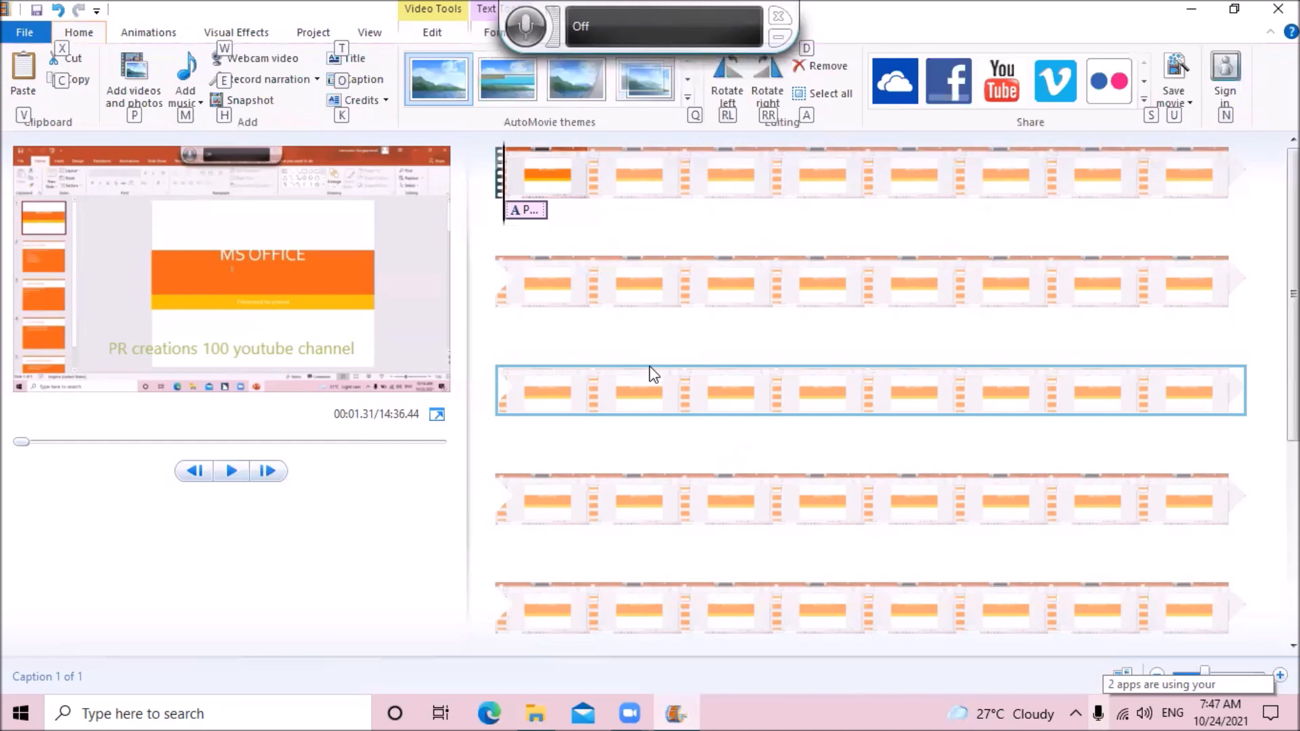
key(Escape)
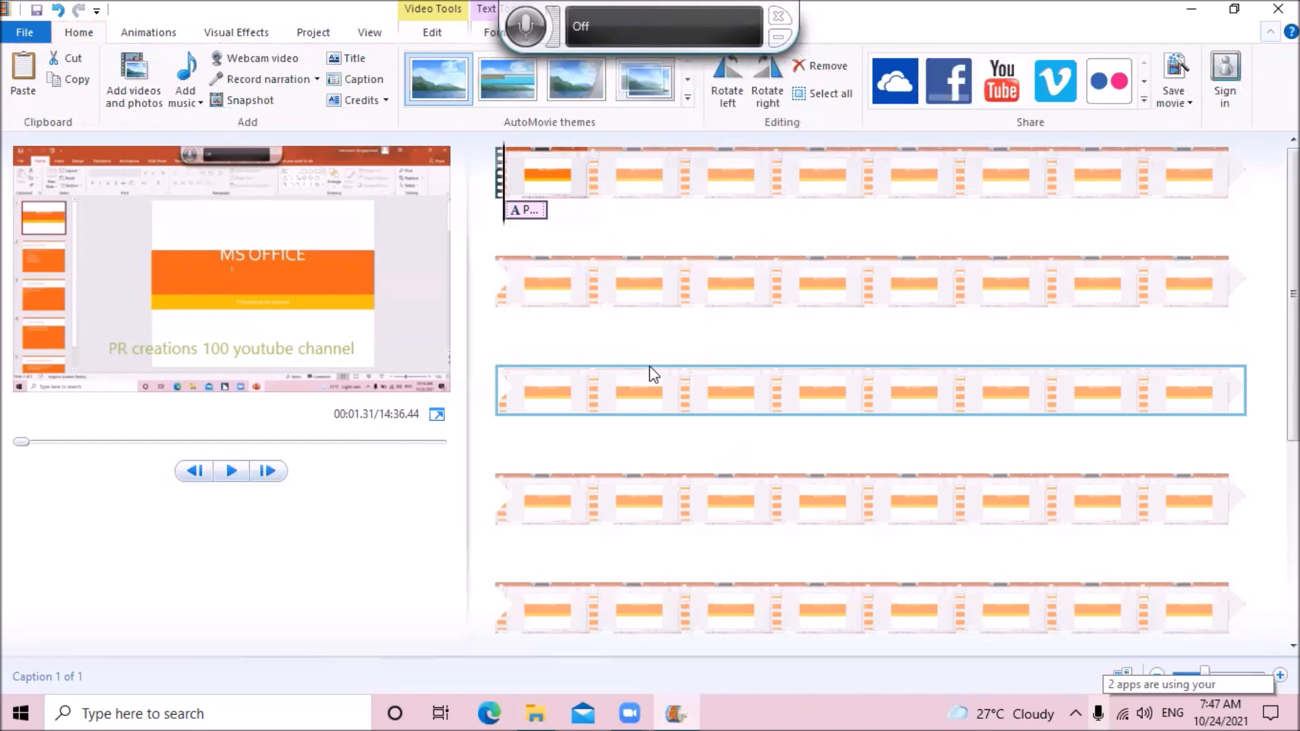
key(Tab)
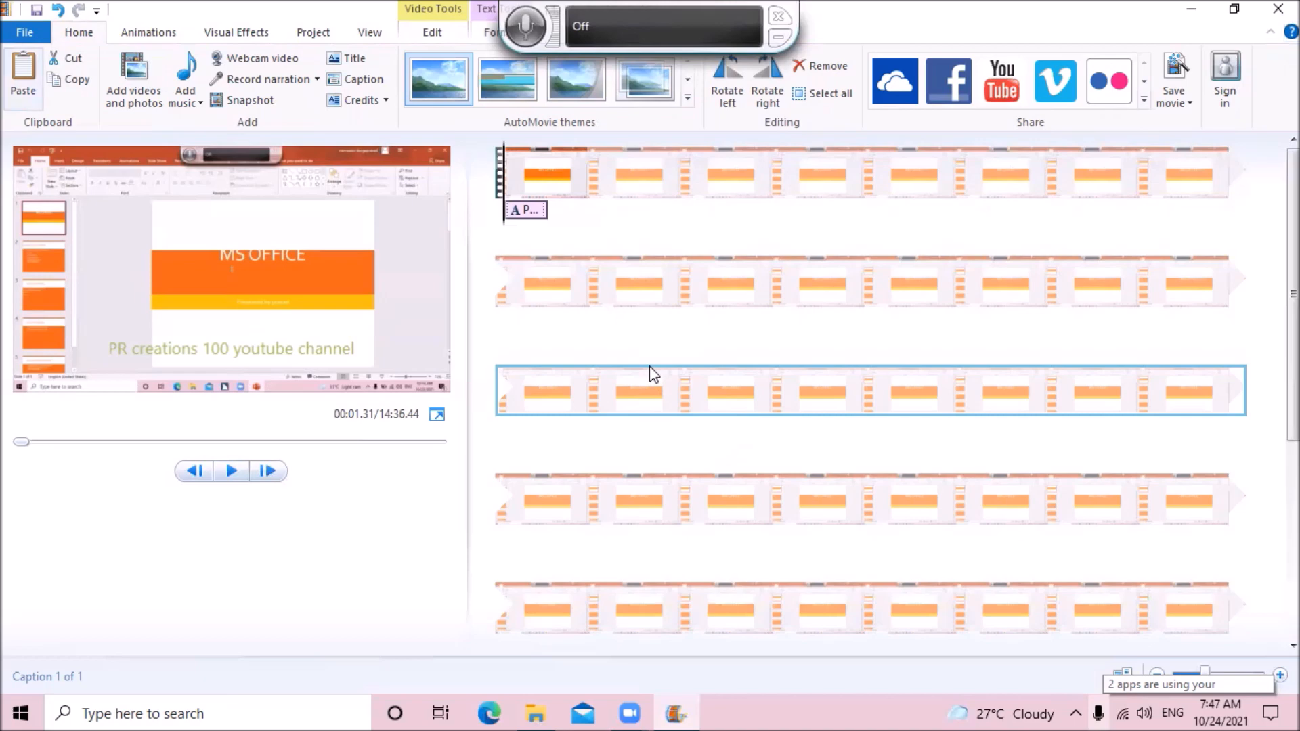
key(Tab)
key(Tab)
key(Tab)
key(Tab)
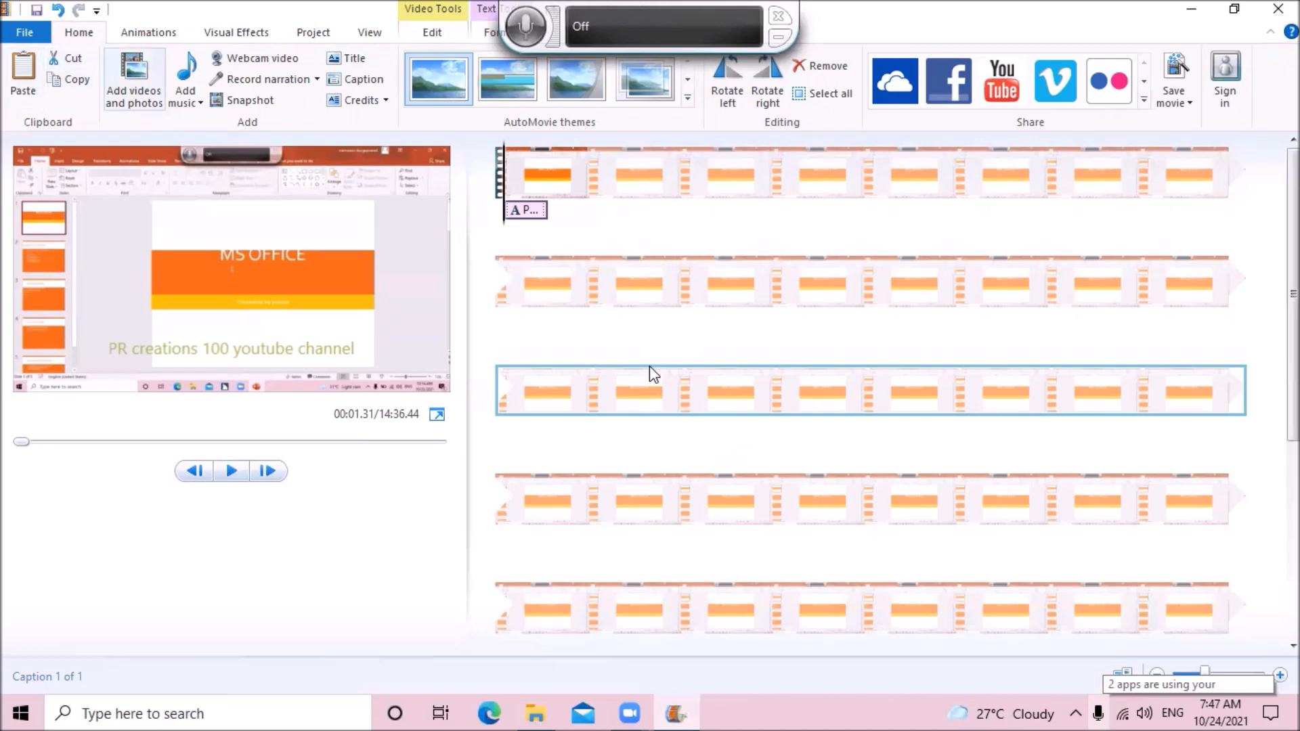
key(Tab)
key(Tab)
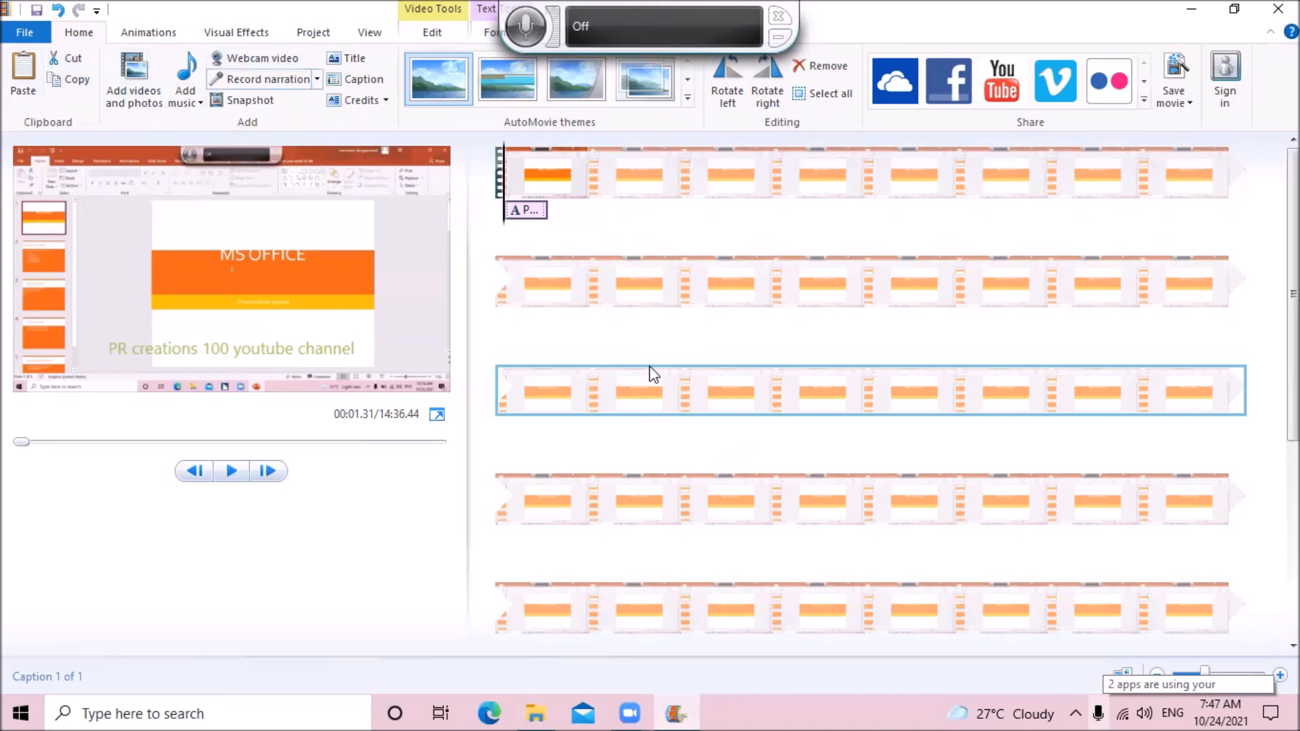
key(Tab)
key(Tab)
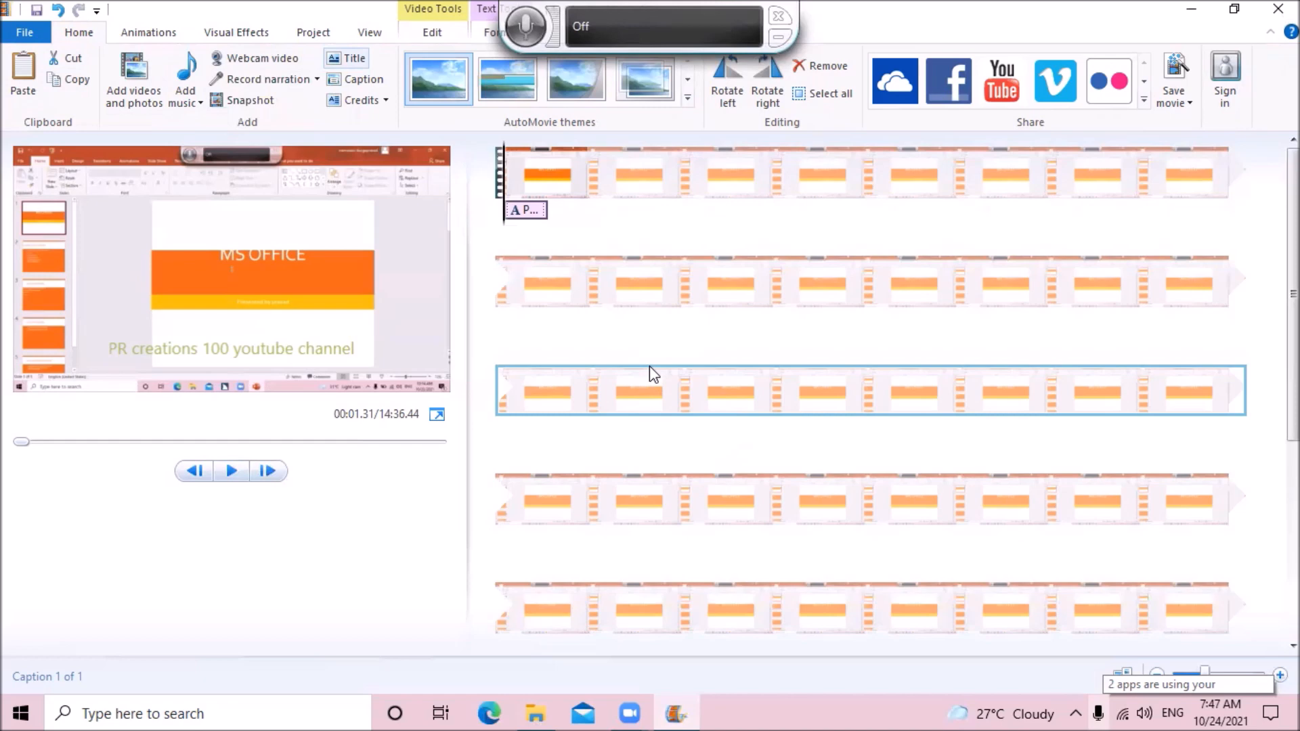
key(Return)
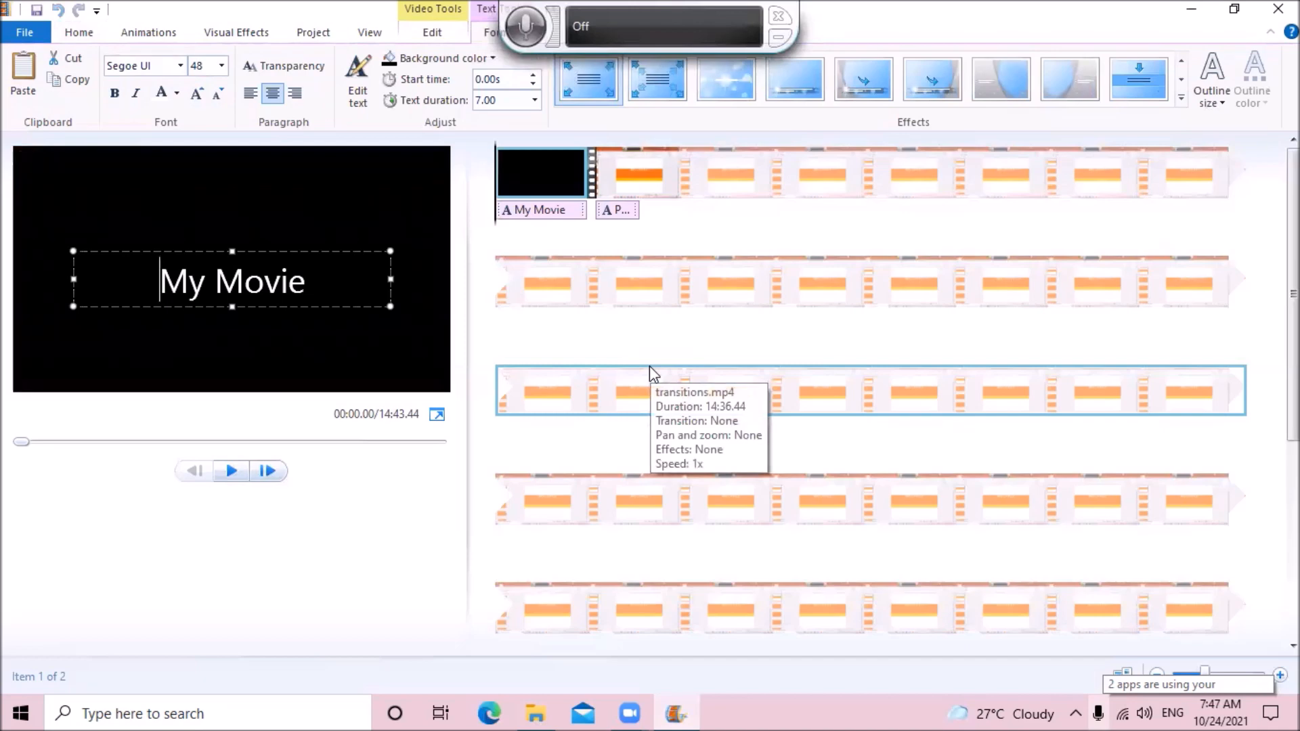
Replace the title's placeholder text with "WEL COME TO MY CHANNEL" and finish the text editing.
key(End)
key(BackSpace)
key(BackSpace)
key(BackSpace)
key(BackSpace)
key(BackSpace)
key(BackSpace)
key(BackSpace)
key(BackSpace)
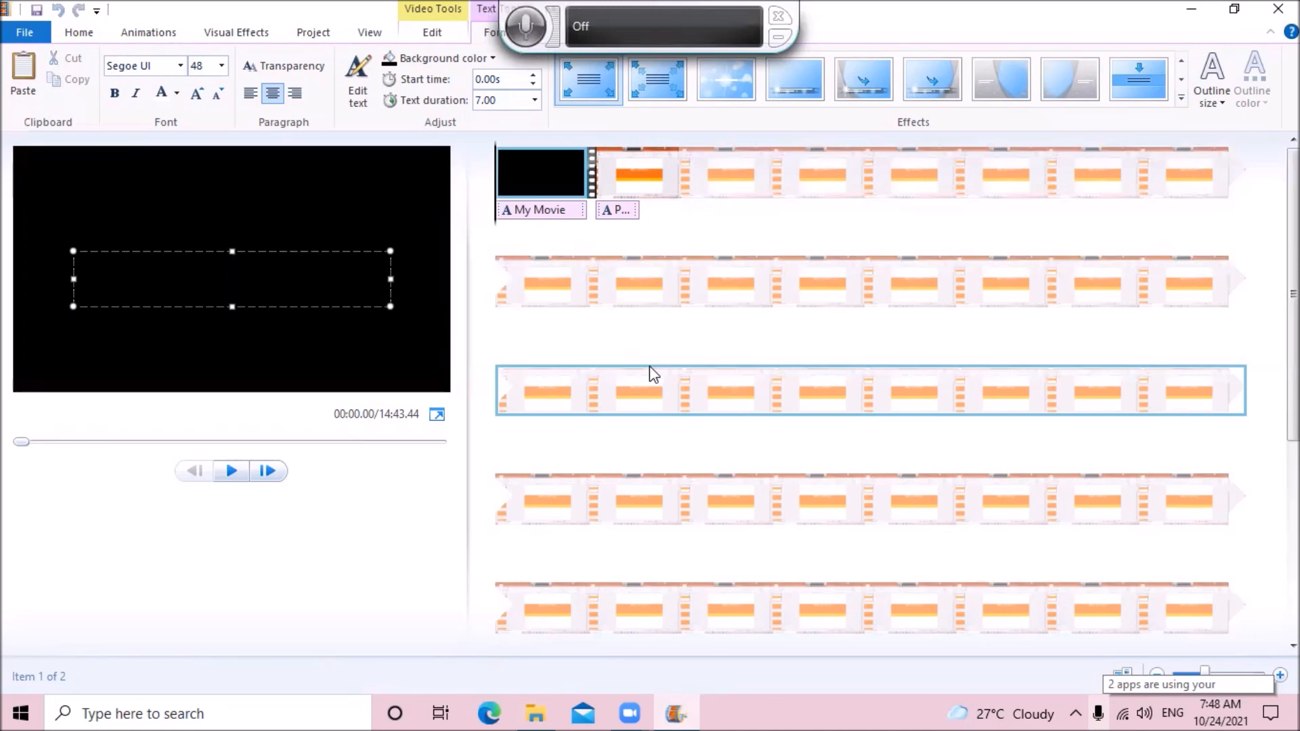
text(W)
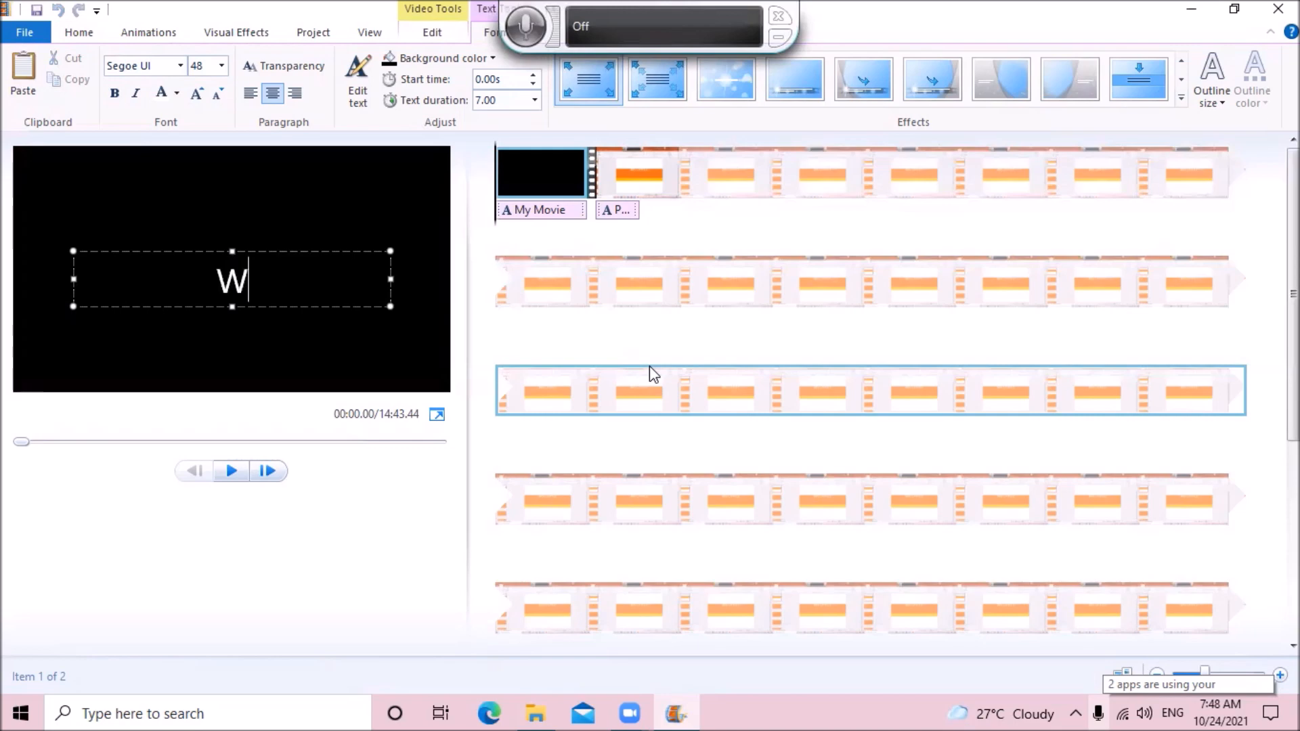
text(EL C)
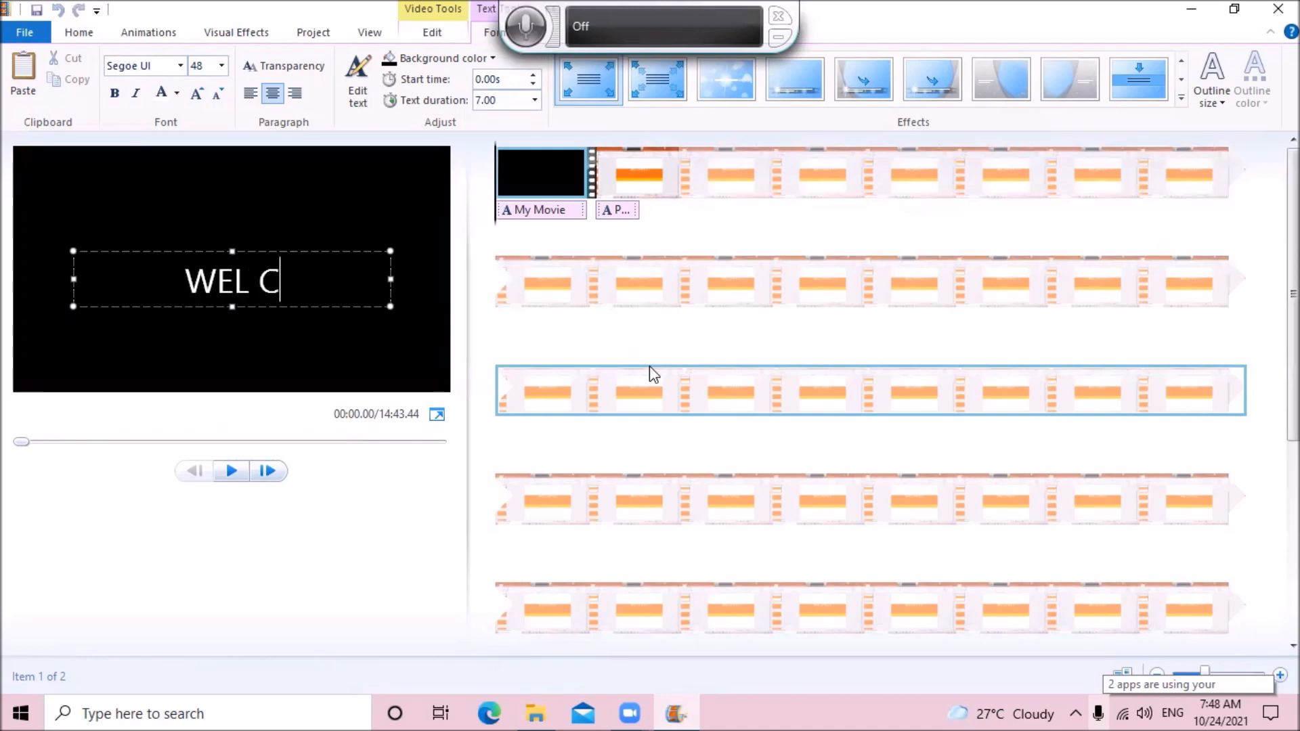
text(OME T)
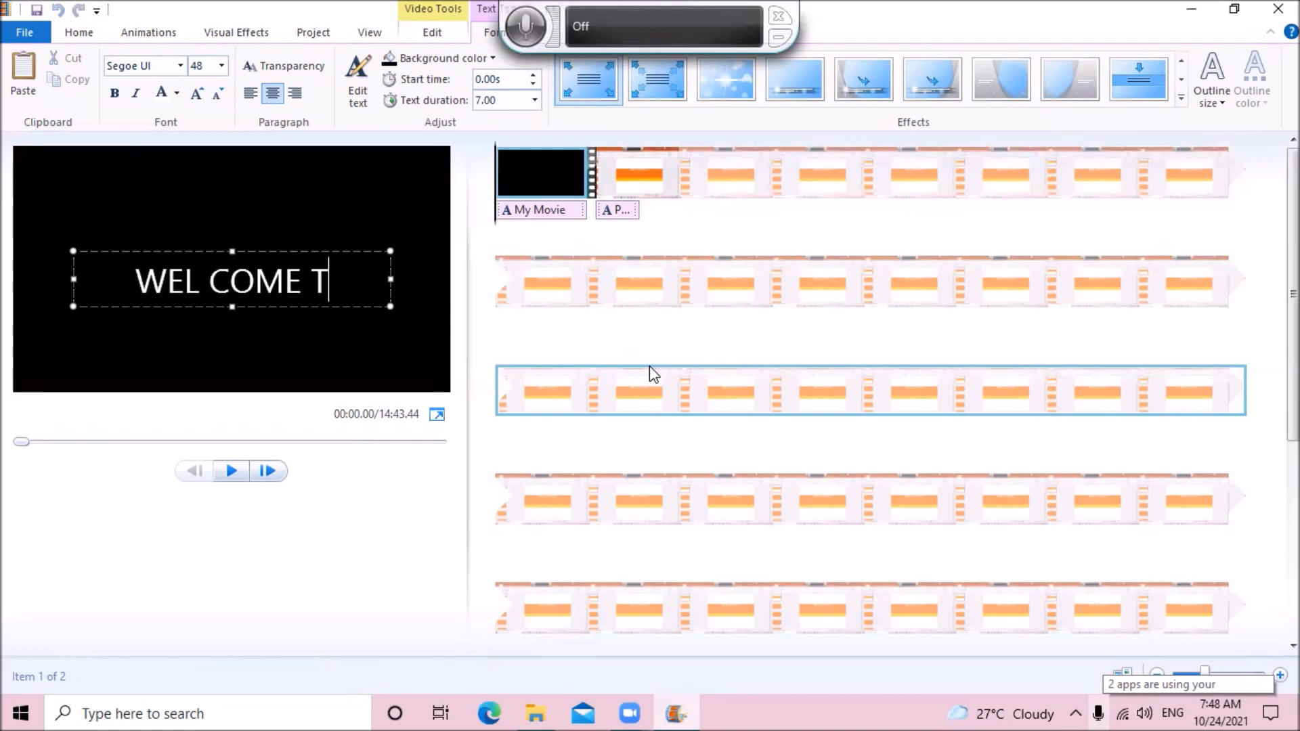
text(O MY)
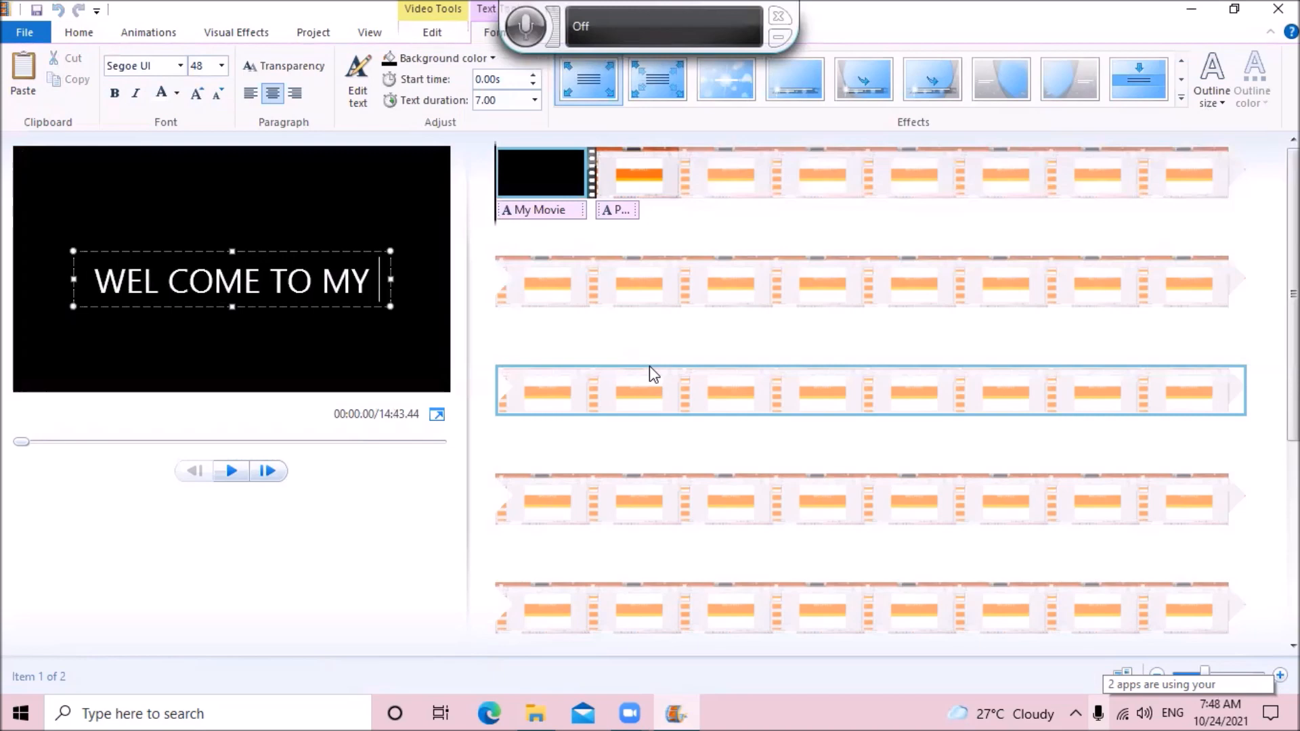
text( CHA)
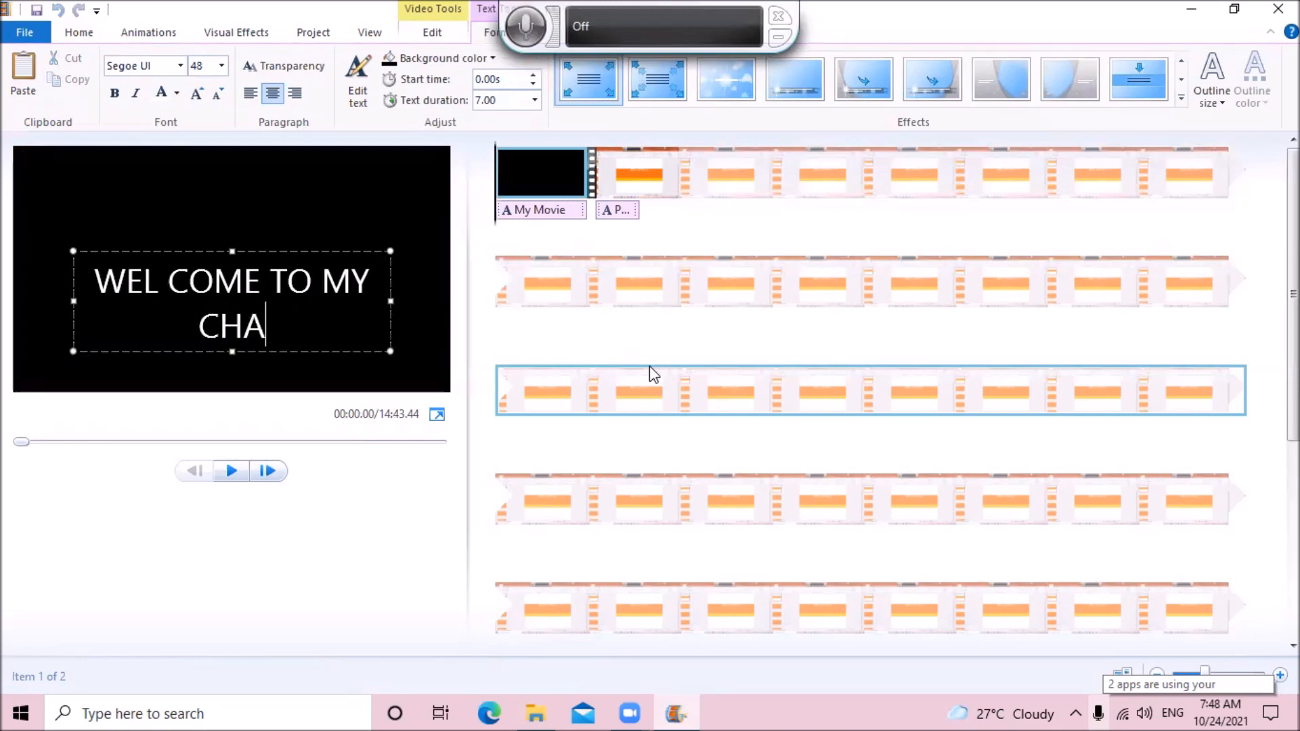
text(NNEL)
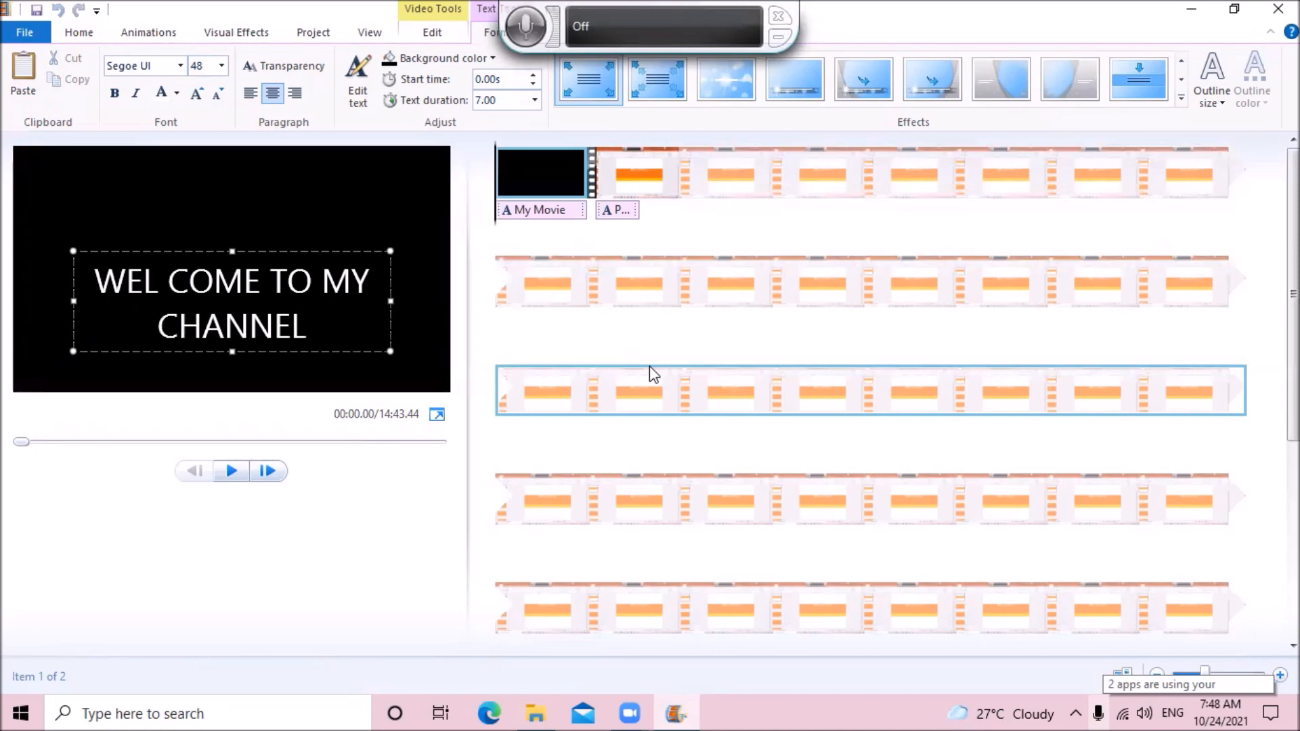
key(Return)
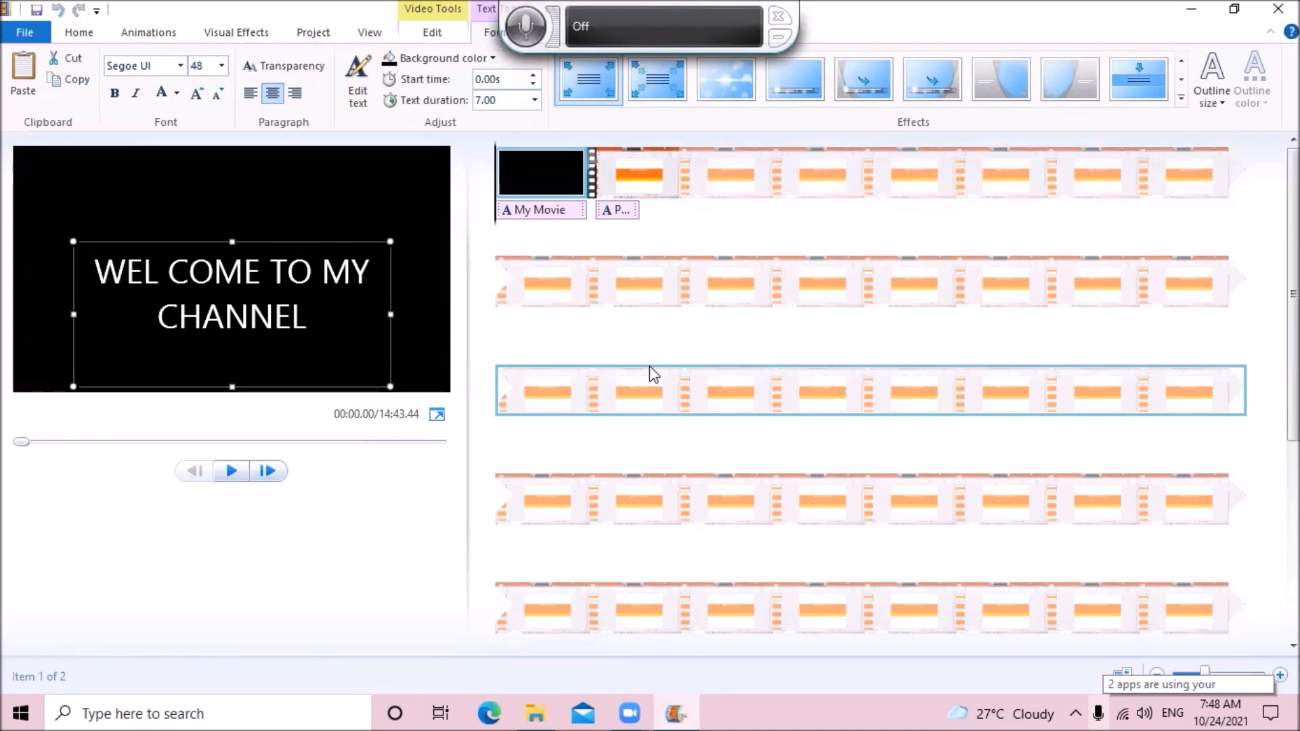
click(649, 367)
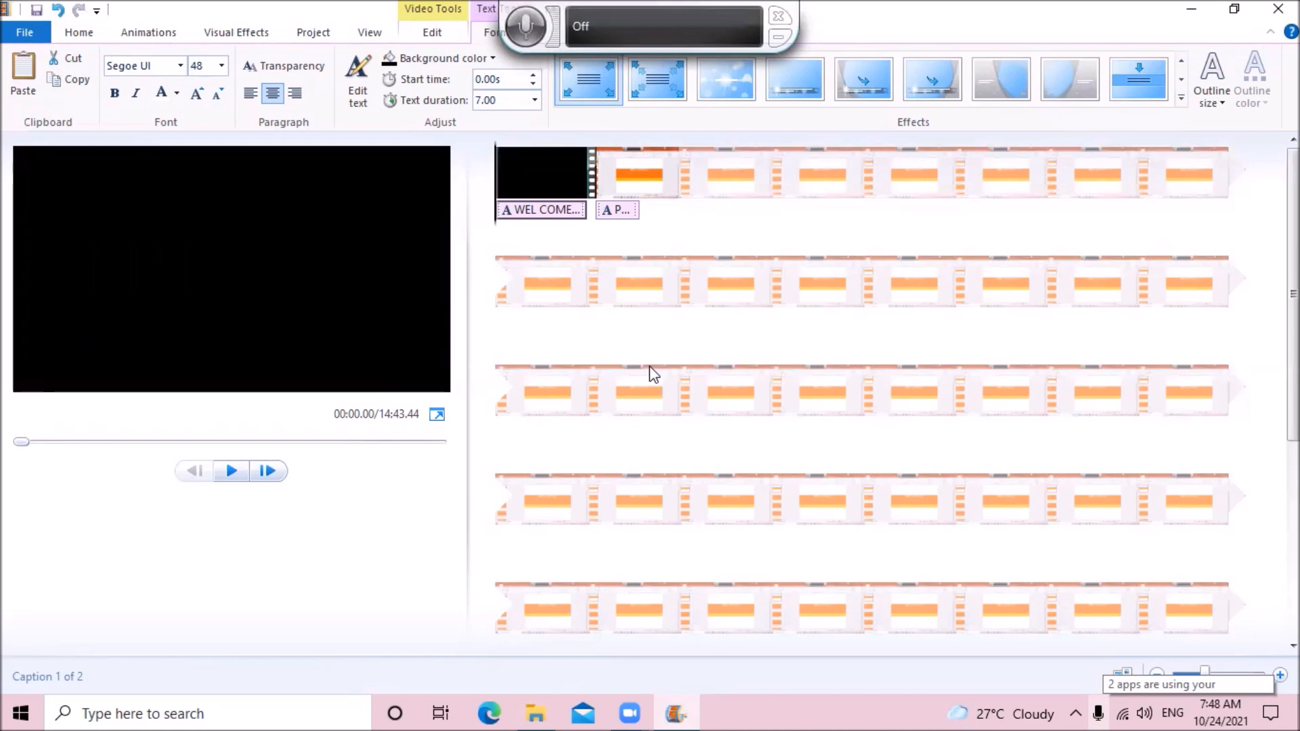
Select the "WEL COME" title text on the timeline and bring up its clip editing options.
click(650, 371)
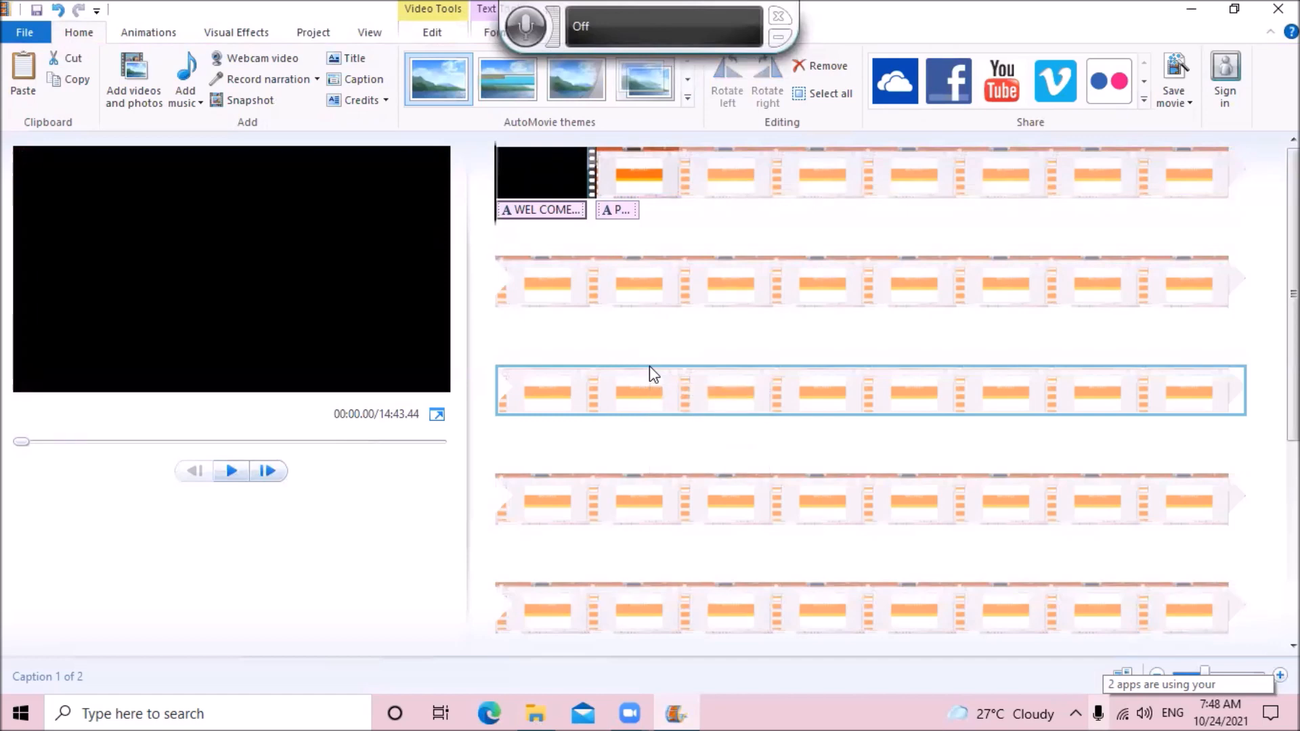
click(653, 375)
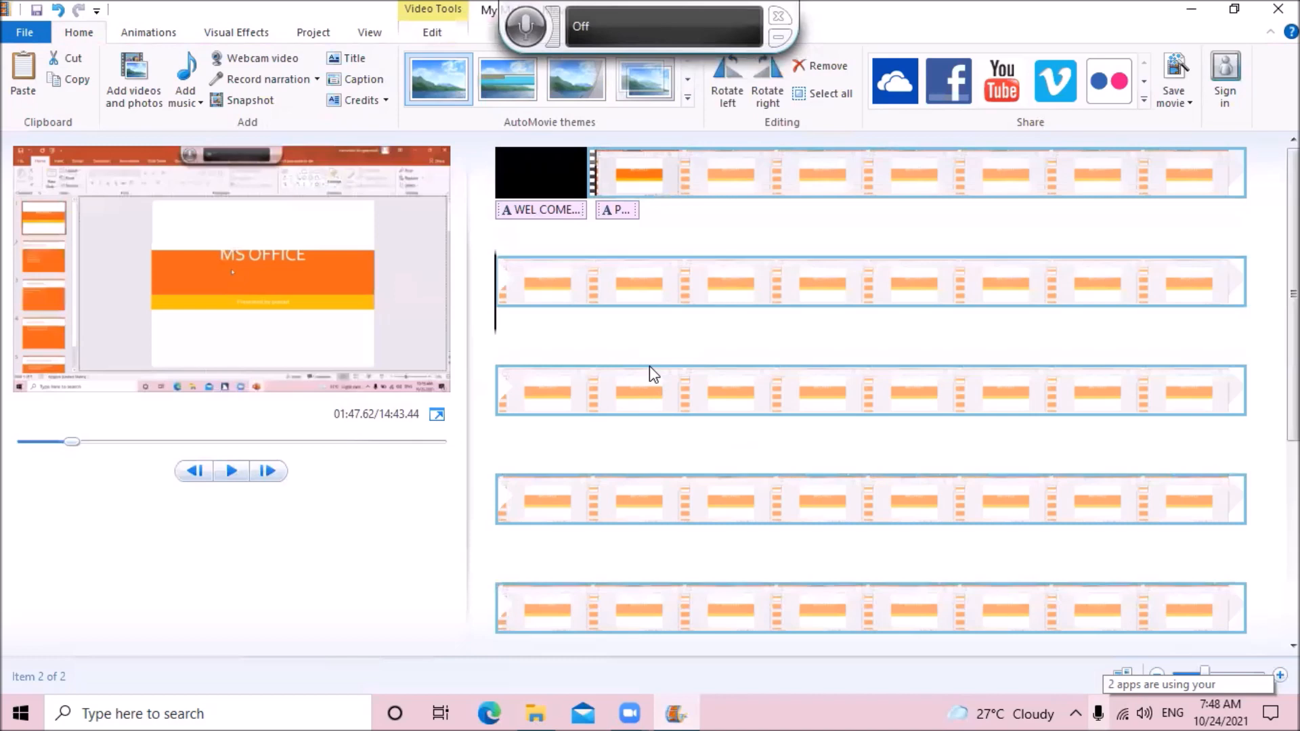
click(653, 374)
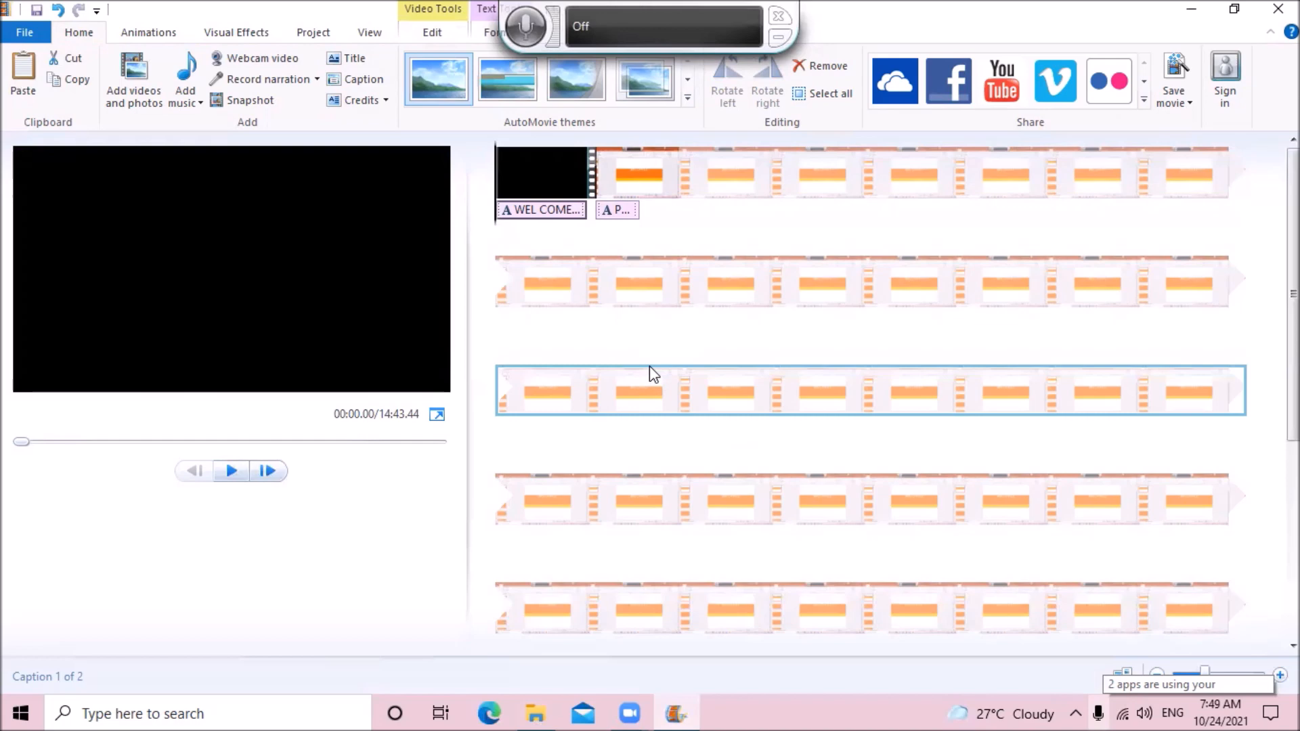
key(alt)
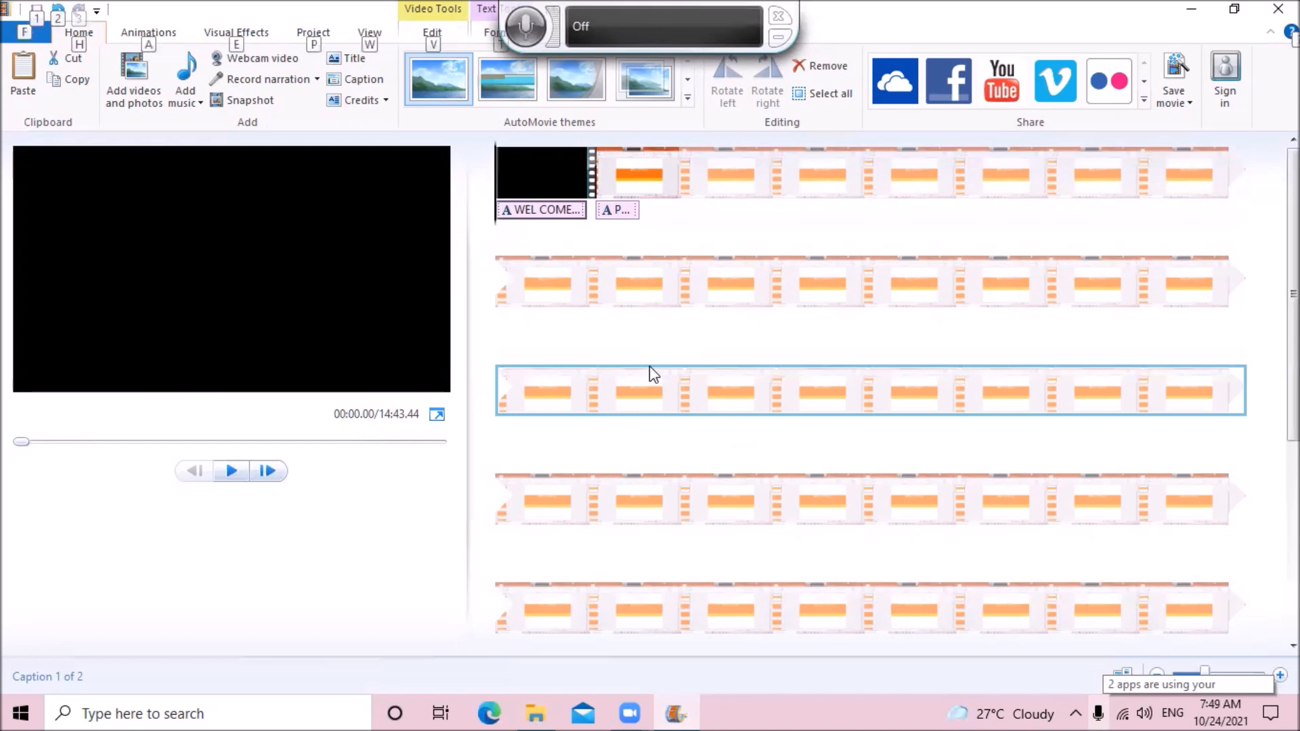
key(Down)
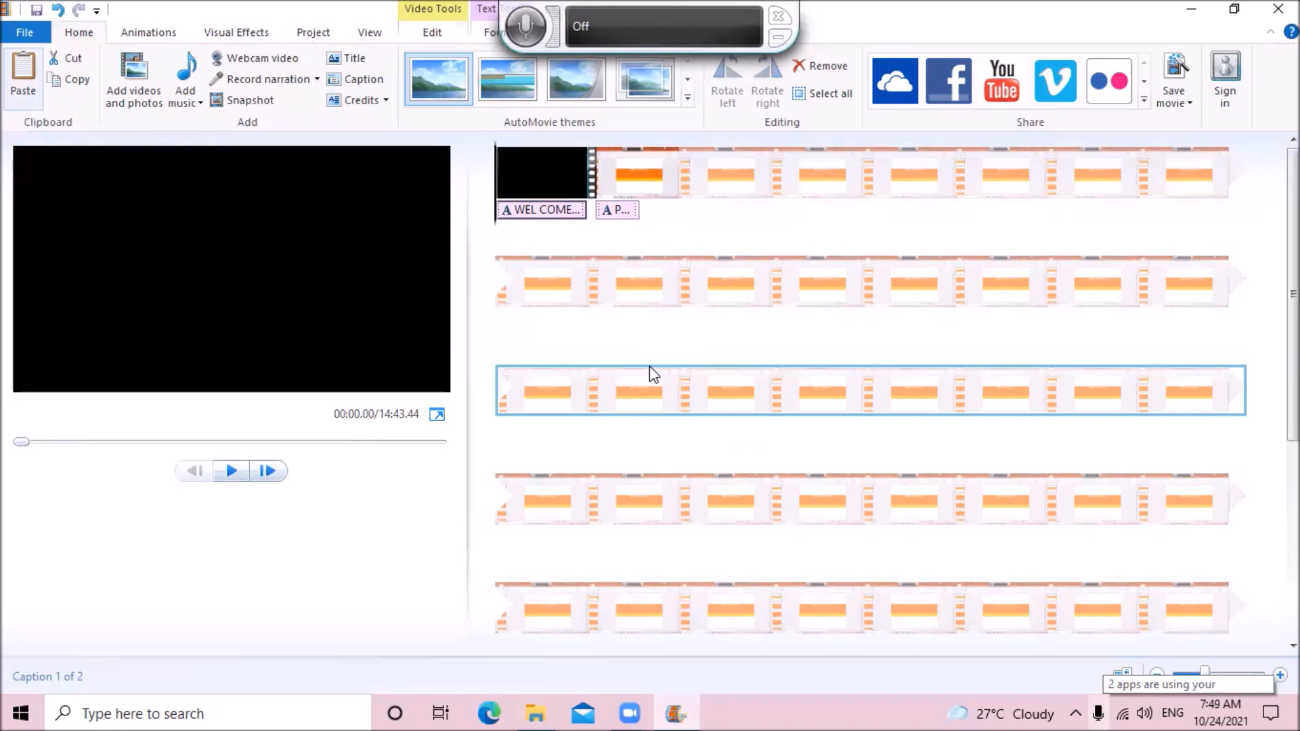
key(Up)
key(Right)
key(Right)
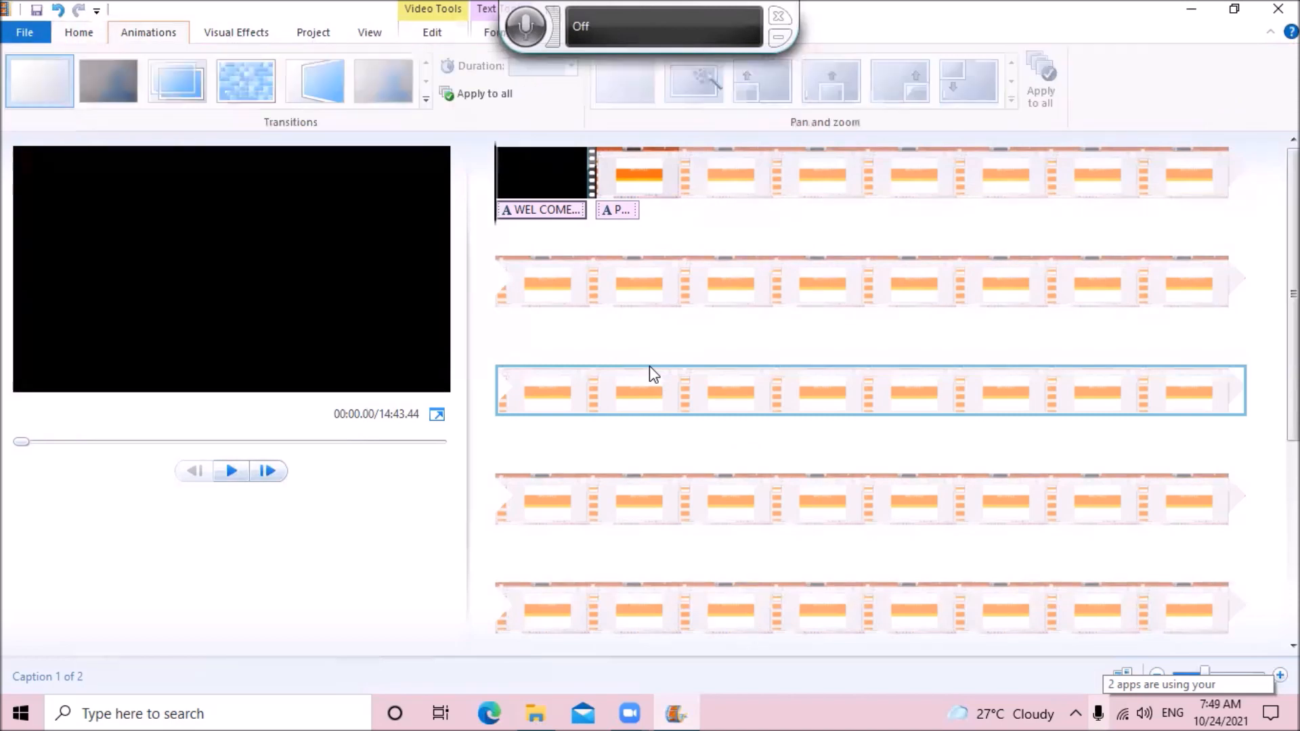
key(Right)
key(Right)
key(Right)
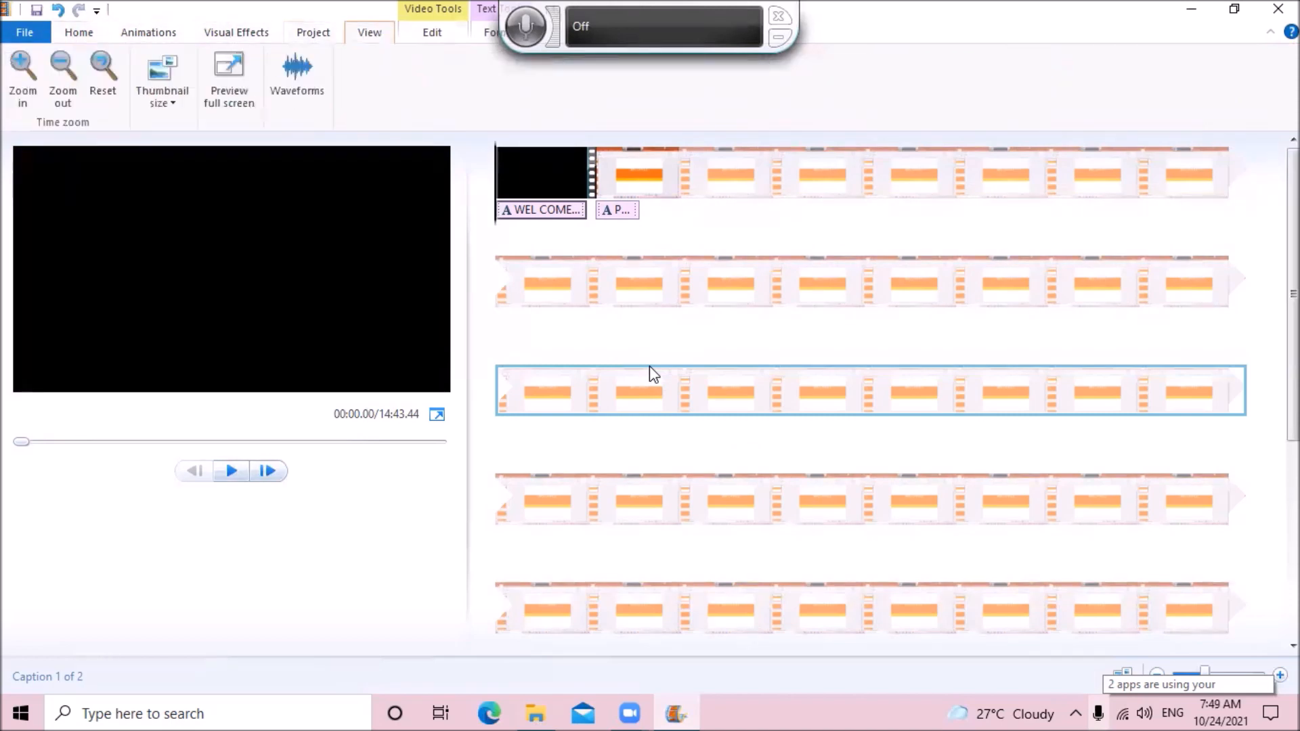
key(Right)
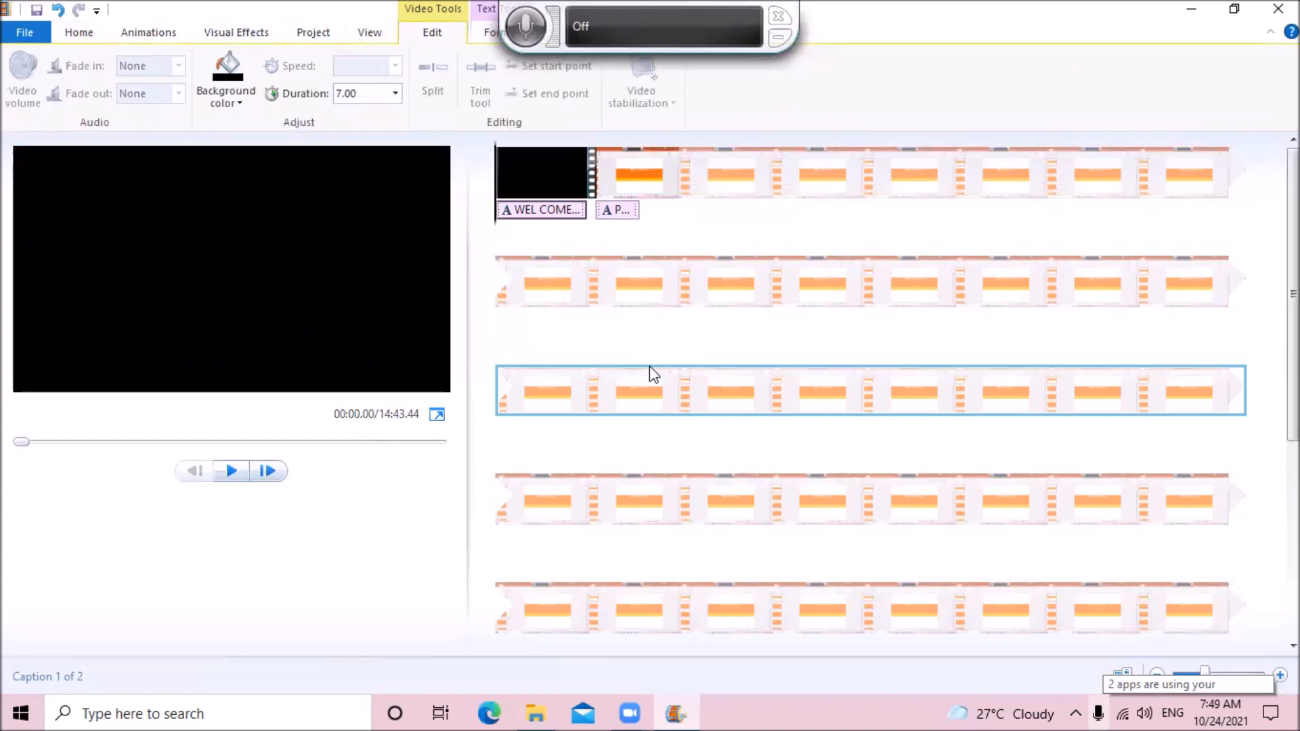
Set the title clip's duration to 3.00 seconds and preview the movie from the title into the start of the video clip.
key(Down)
key(Tab)
key(Down)
key(Down)
key(Down)
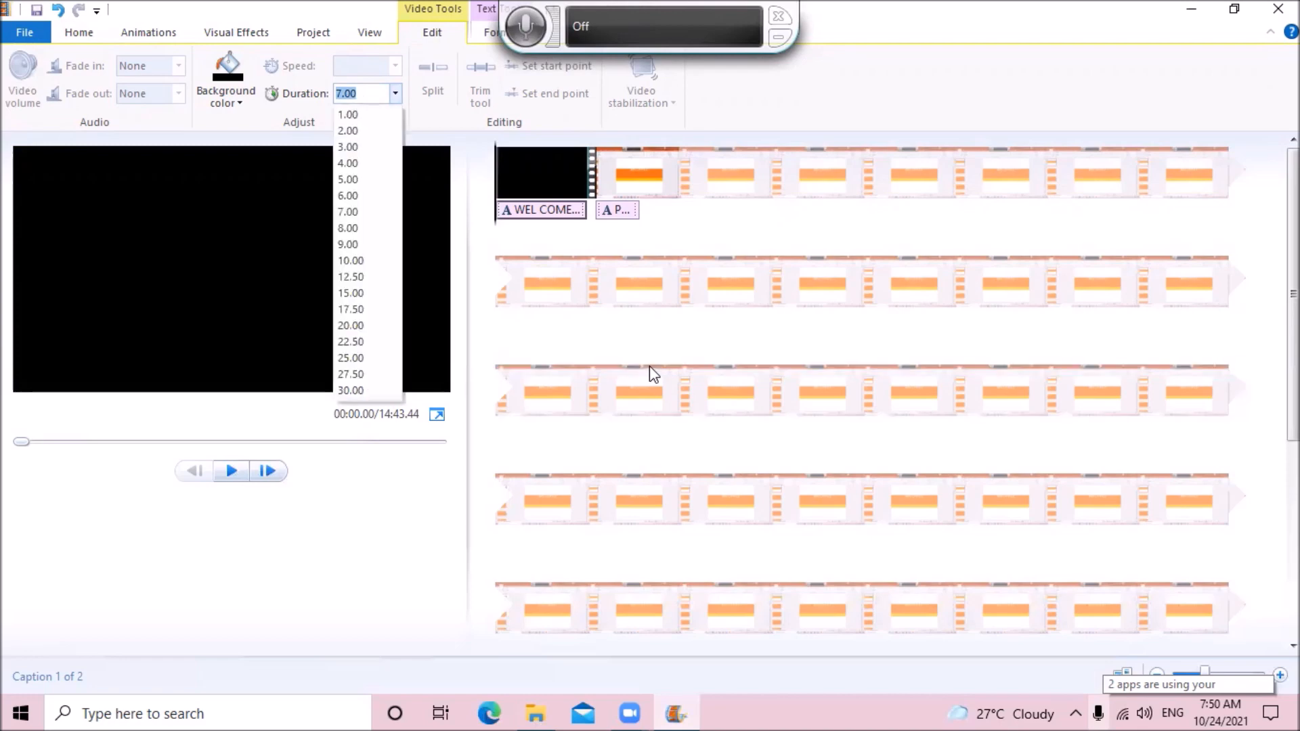
key(Down)
click(652, 373)
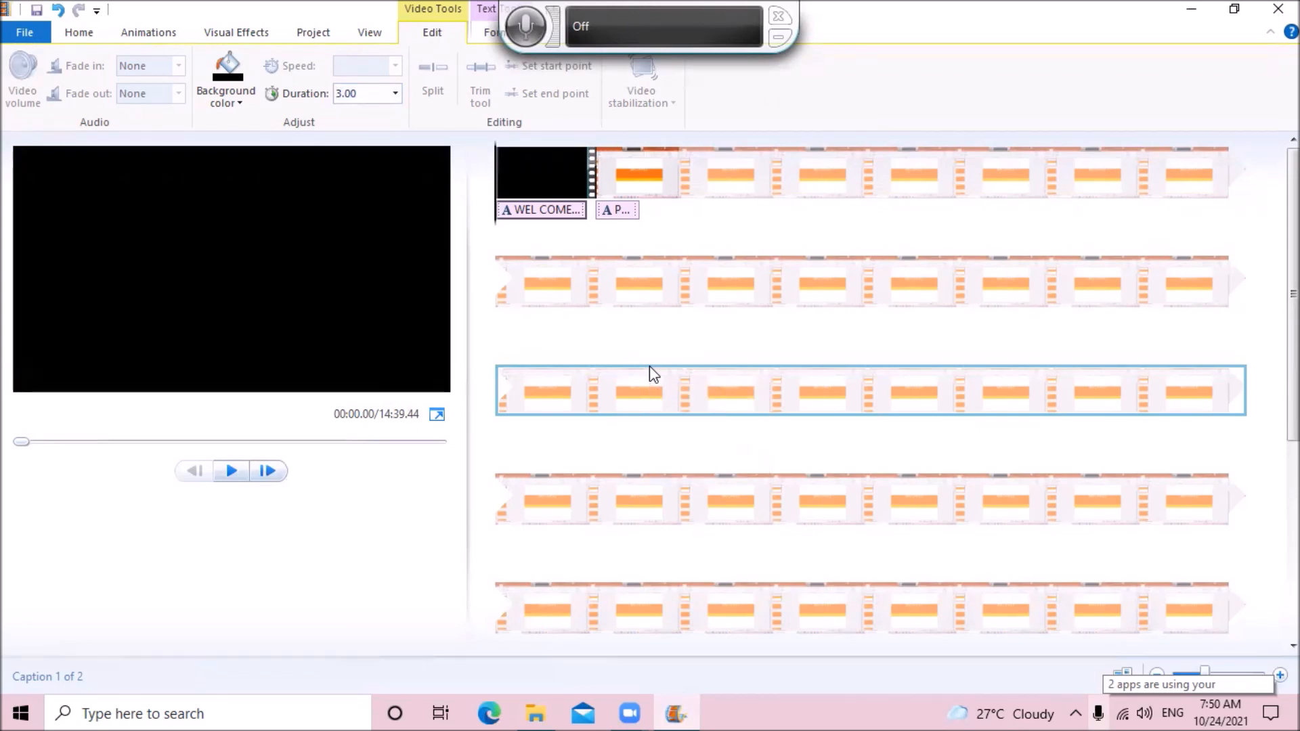
key(space)
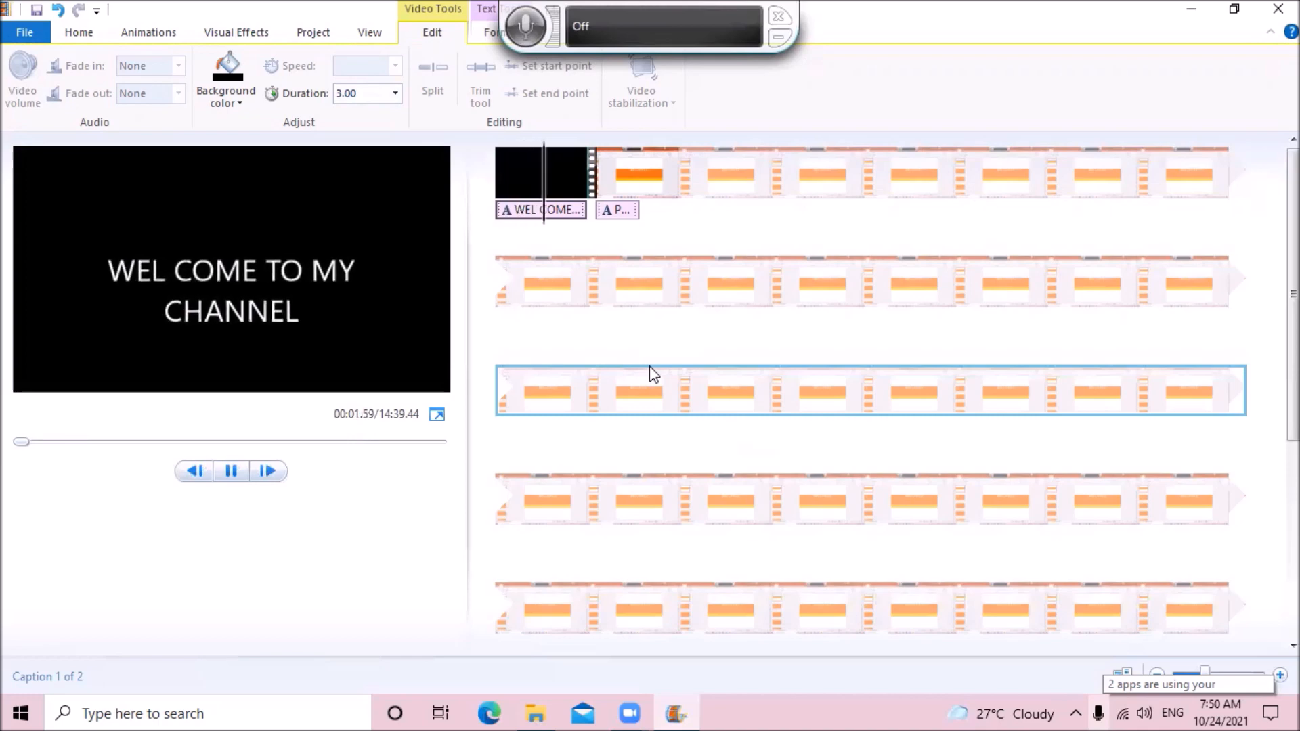
key(space)
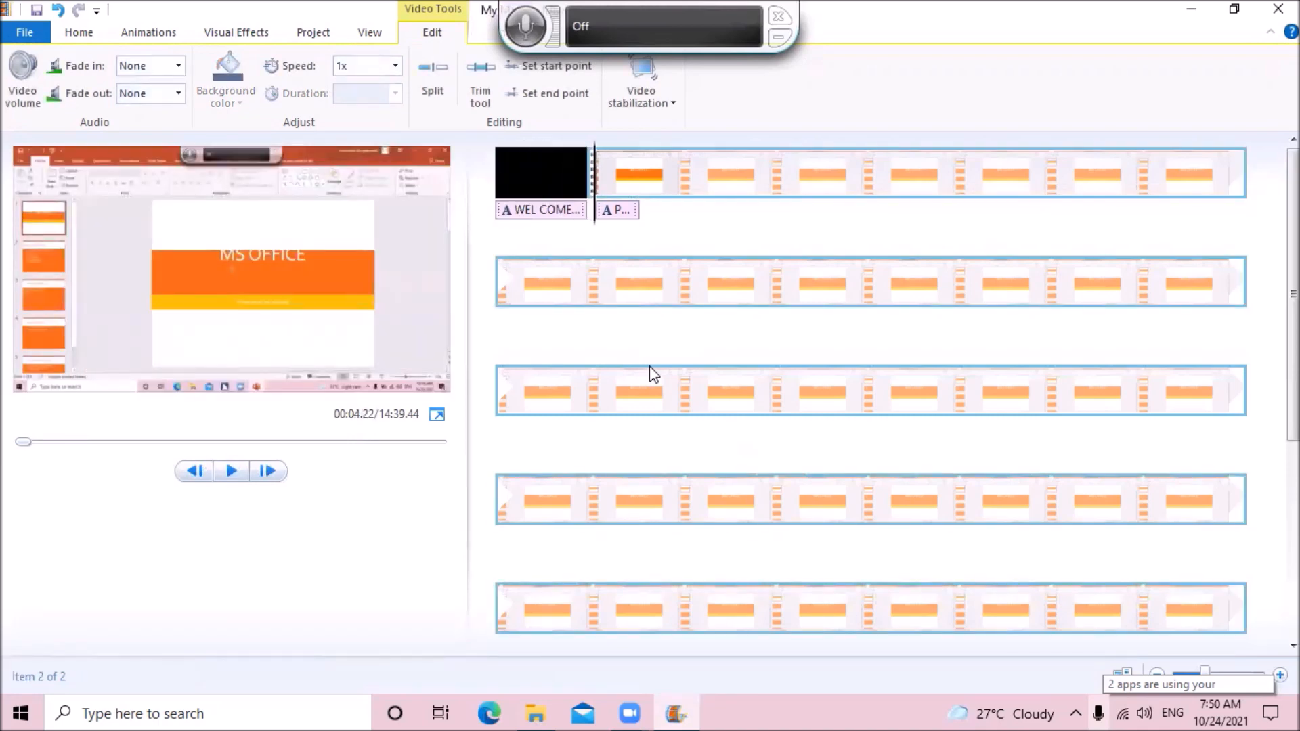